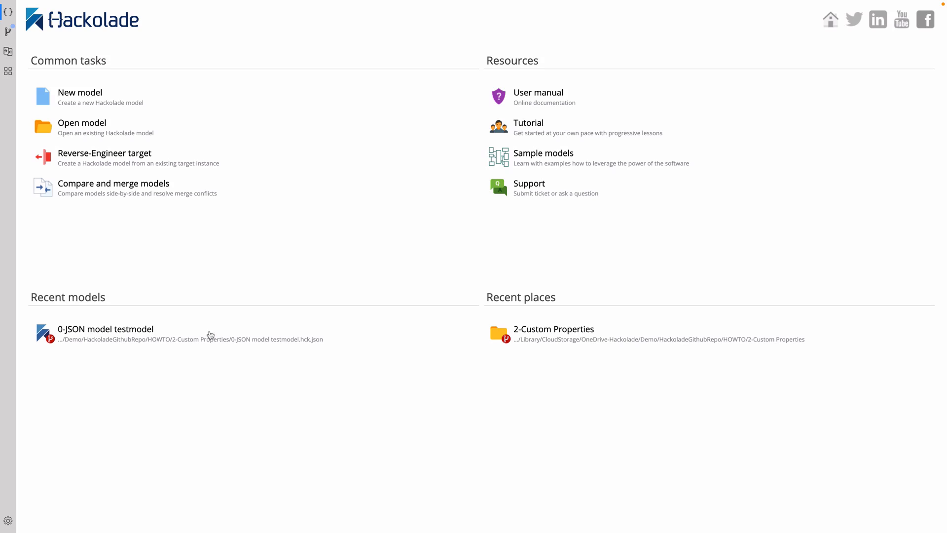
- Open the recent model 0-JSON model testmodel and check the JSON options folder in VS Code's file-open dialog
left_click(164, 331)
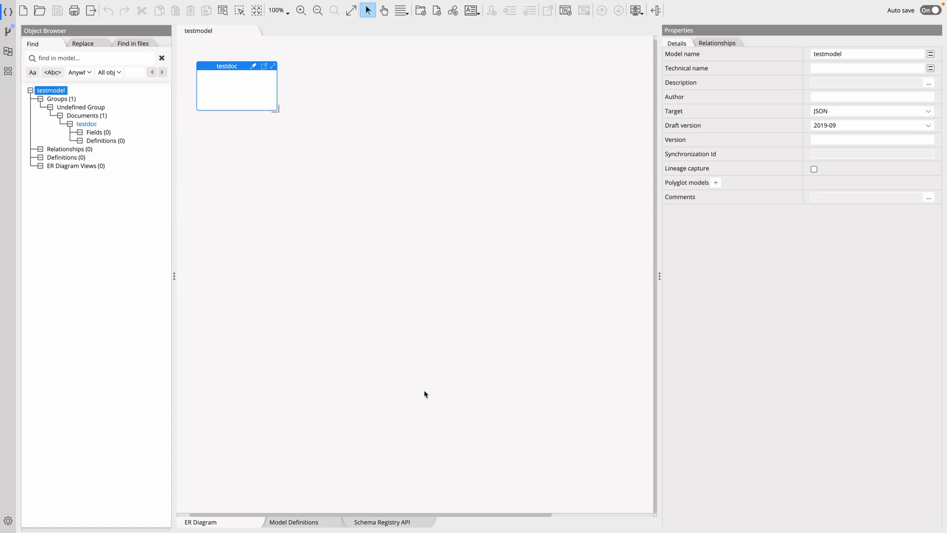
key("ctrl+Right")
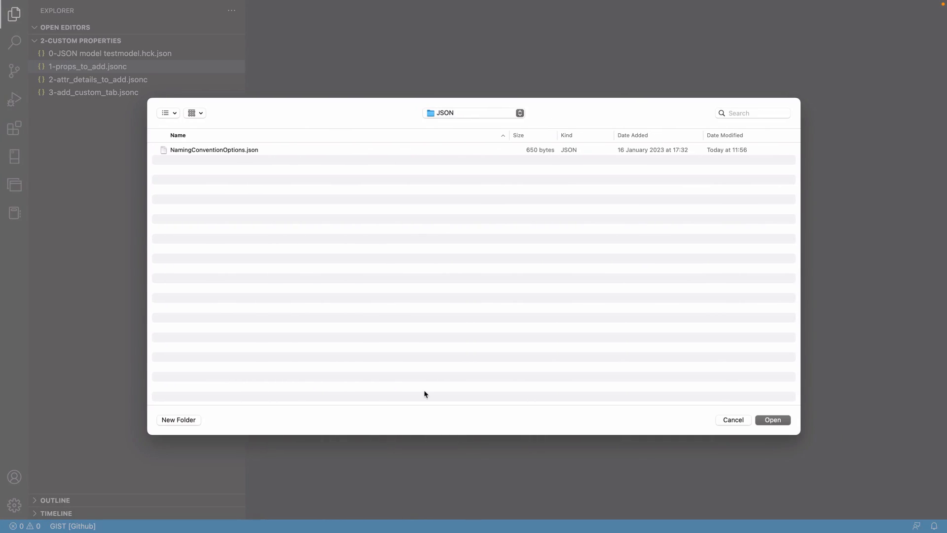
left_click(447, 115)
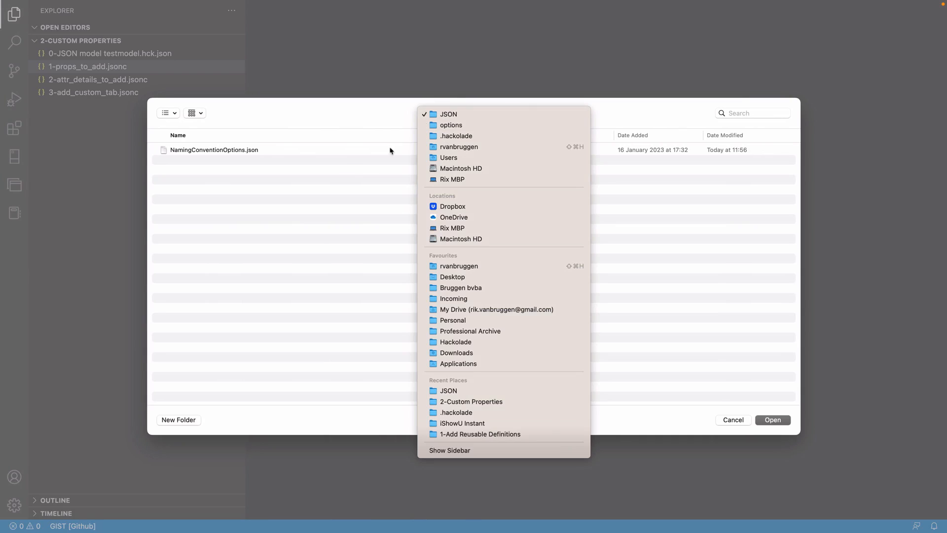
left_click(342, 178)
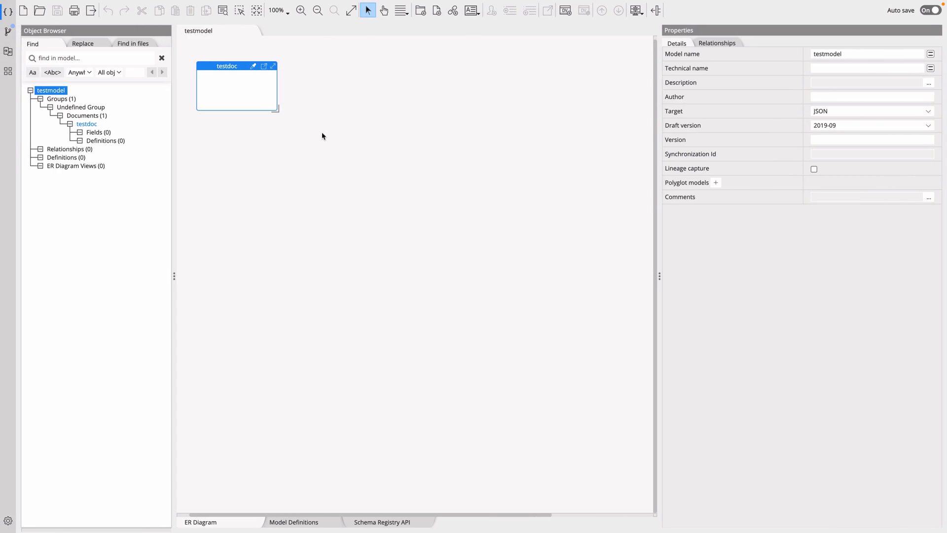
- Return to Hackolade and show the customization directory of the installed JSON plugin from the Plugin Manager
left_click(301, 174)
mouse_move(186, 4)
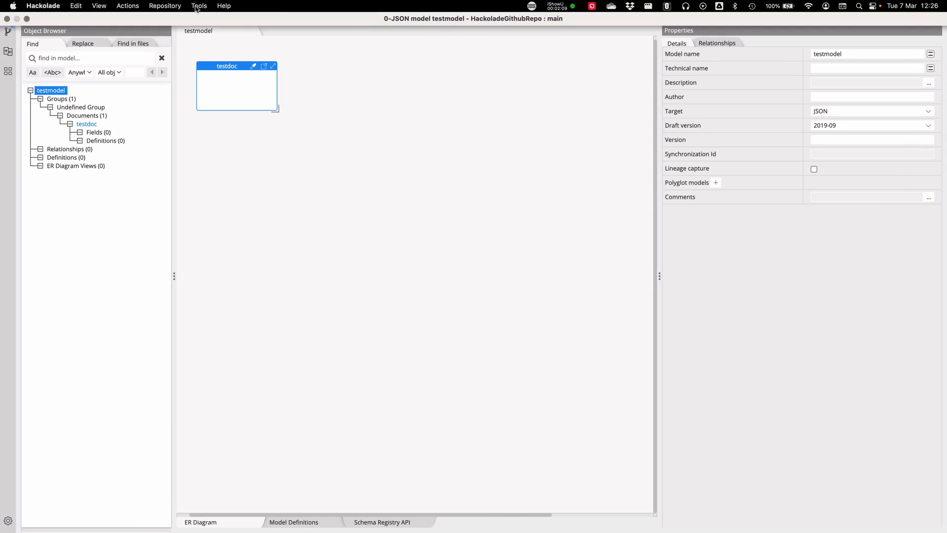
left_click(226, 5)
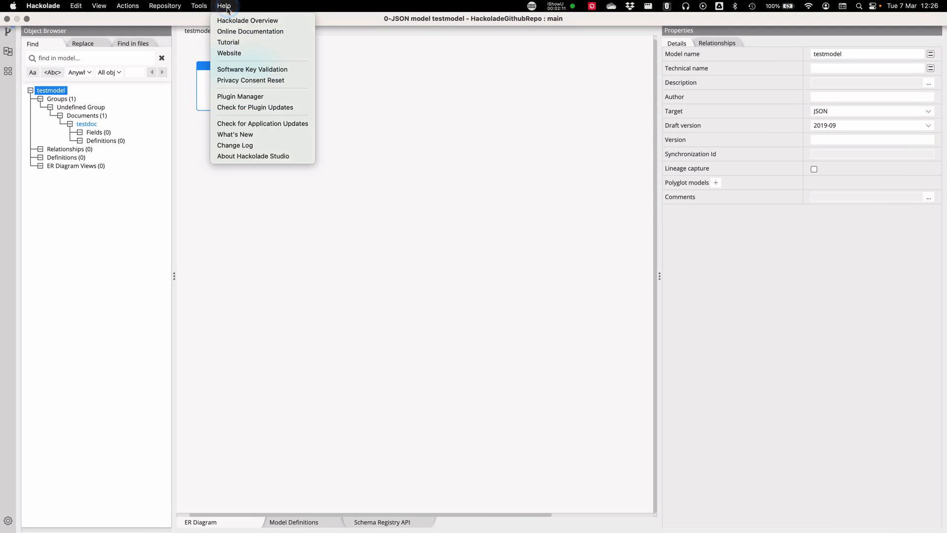
left_click(246, 97)
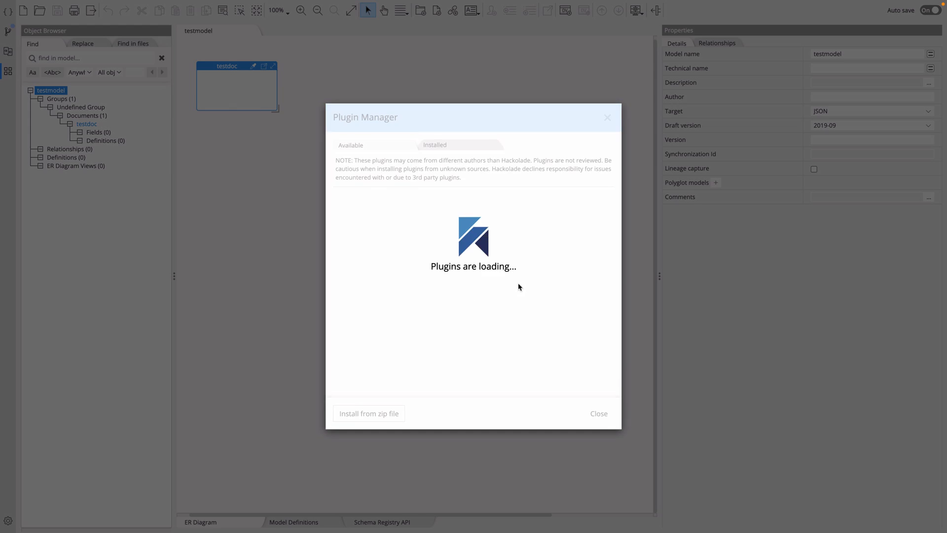
left_click(442, 143)
scroll(446, 283, "down", 5)
scroll(446, 282, "down", 12)
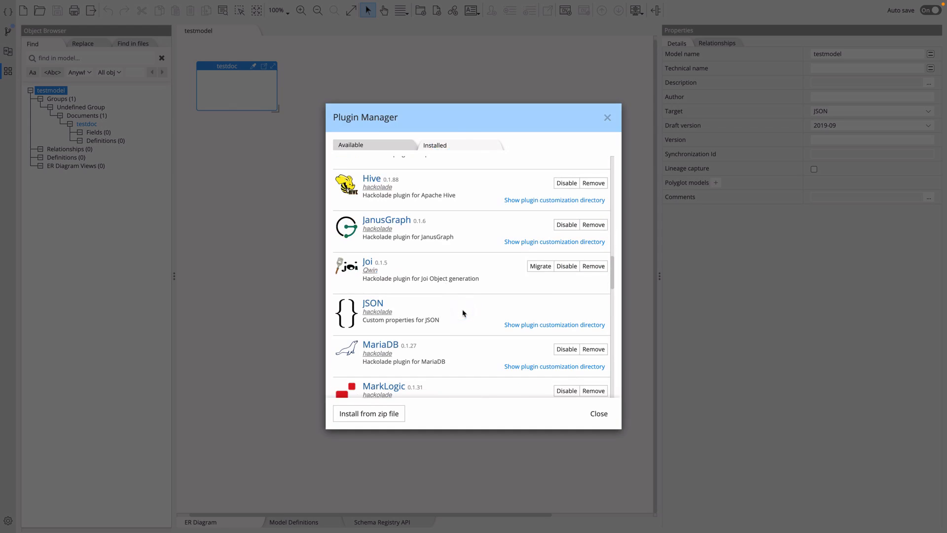
left_click(532, 326)
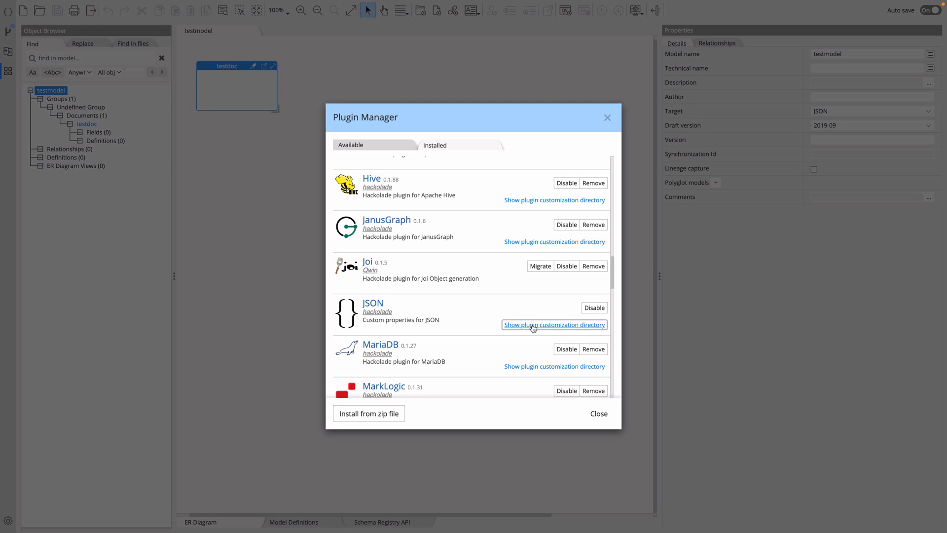
- Switch to VS Code and open entityLevelConfig.json from the customProperties/properties_pane/entity_level folder
key("ctrl+Right")
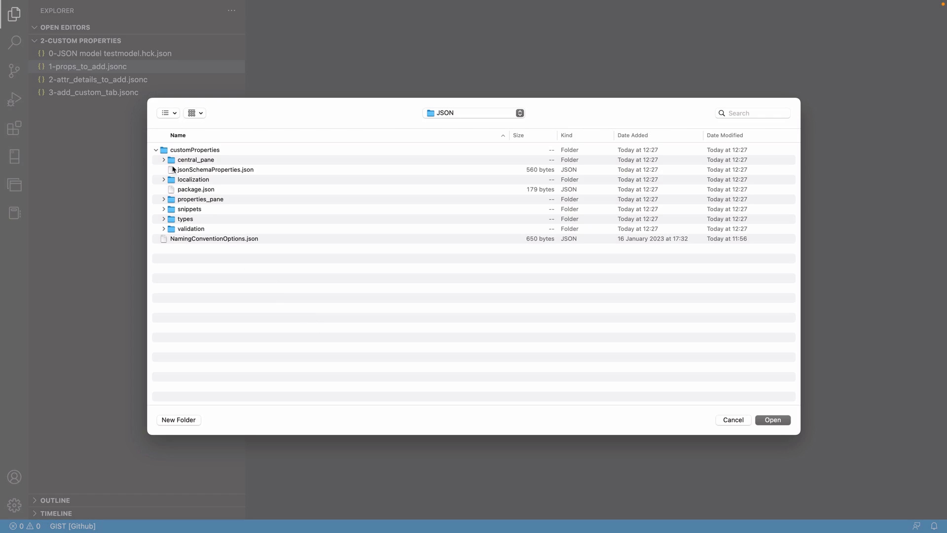
left_click(156, 150)
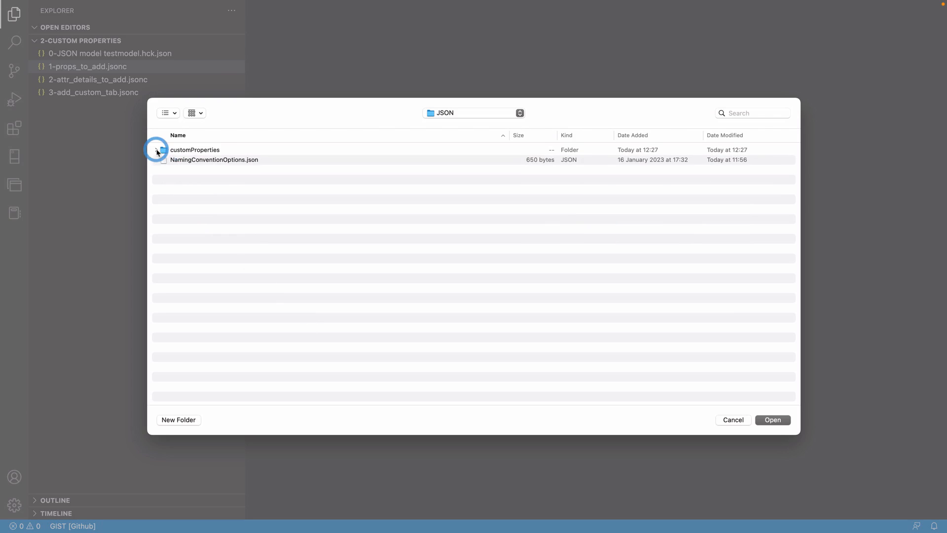
left_click(184, 153)
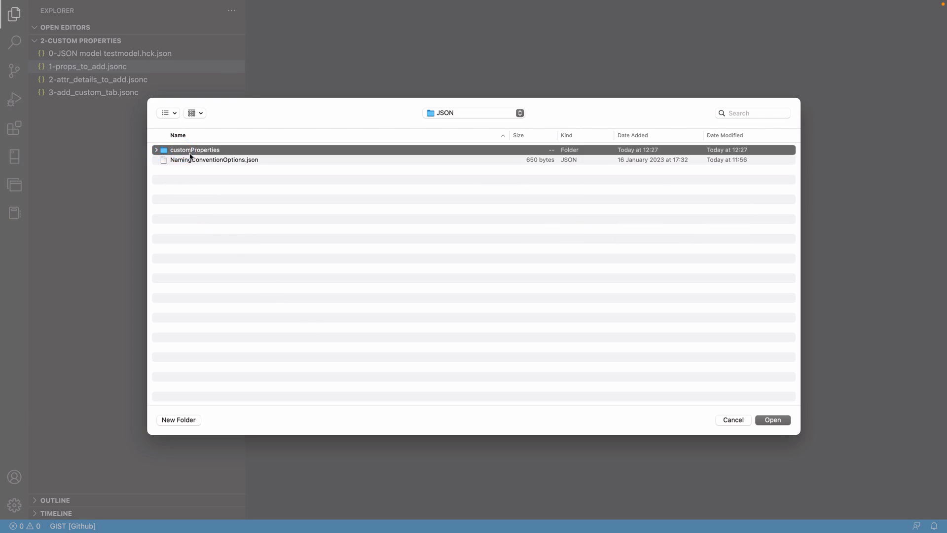
left_click(157, 149)
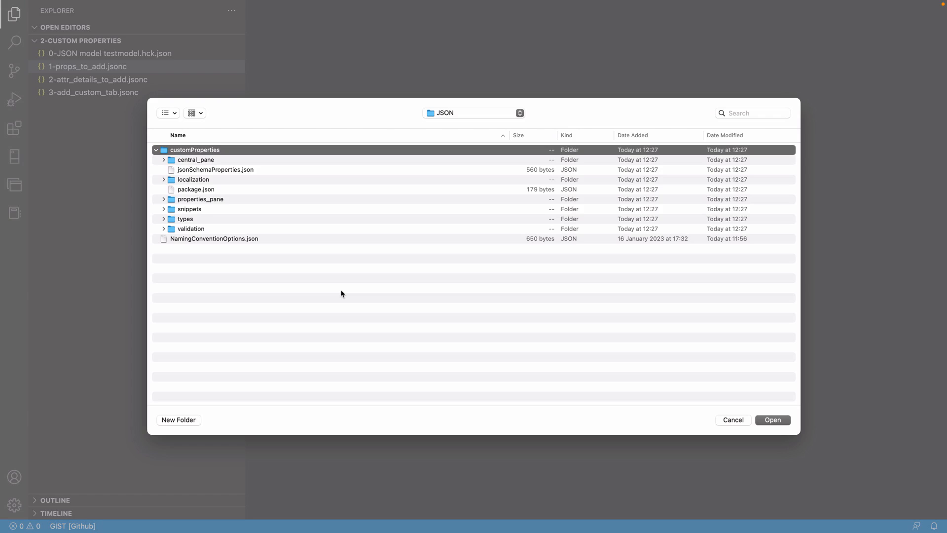
left_click(164, 199)
left_click(209, 212)
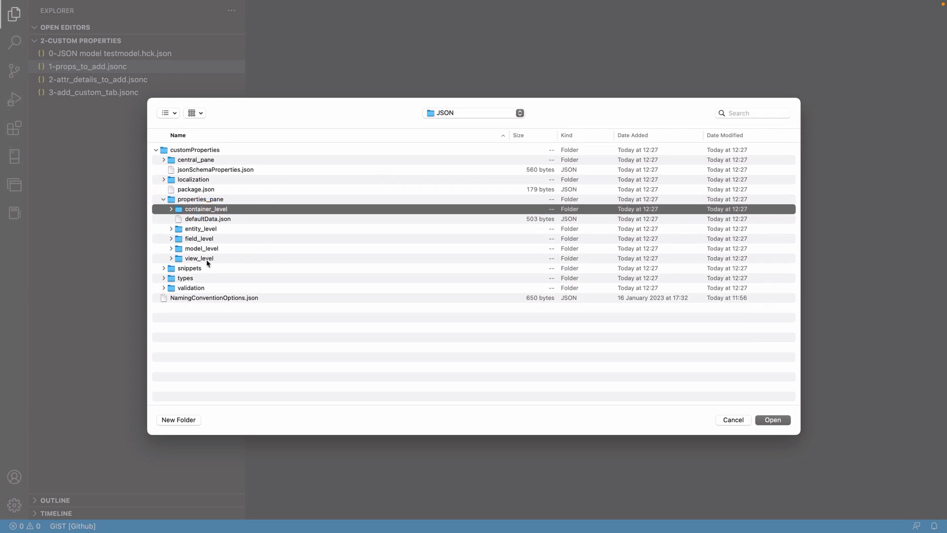
left_click(203, 230)
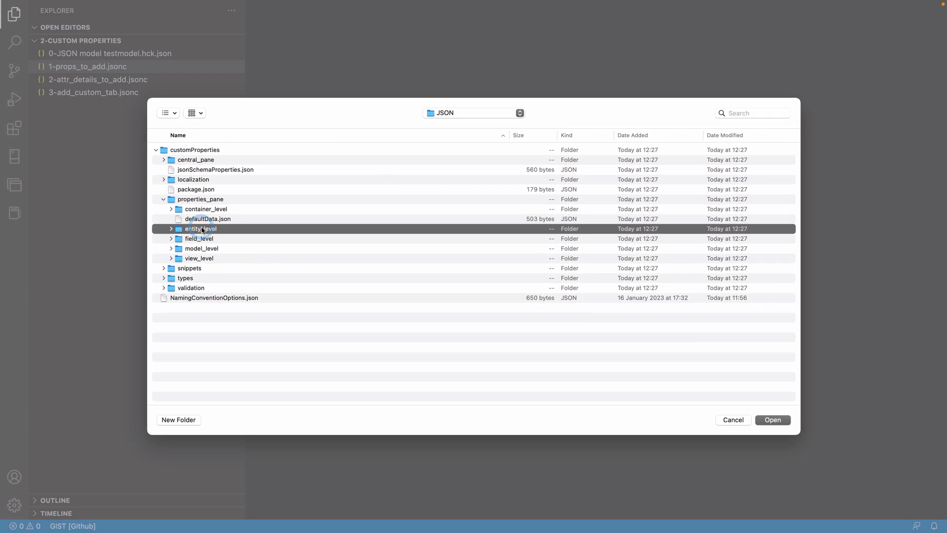
key("Right")
key("Down")
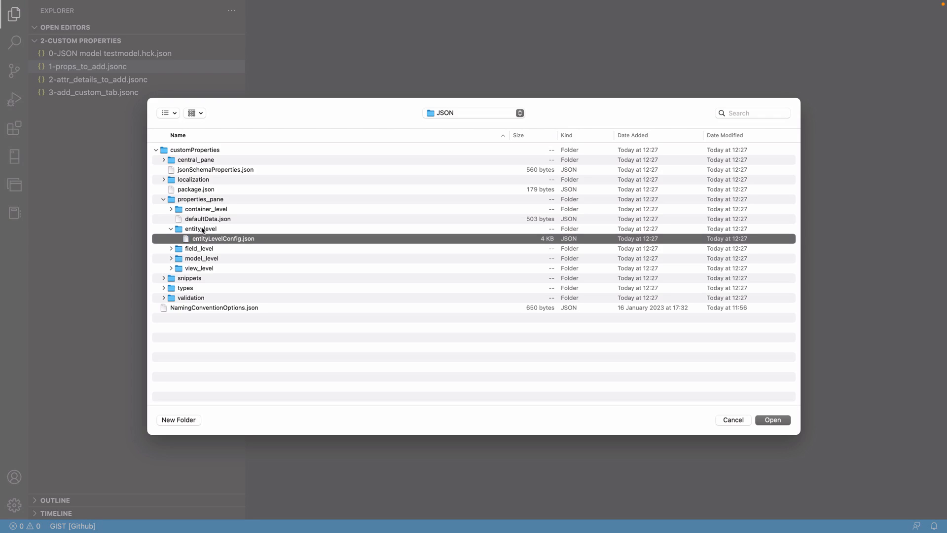
key("Return")
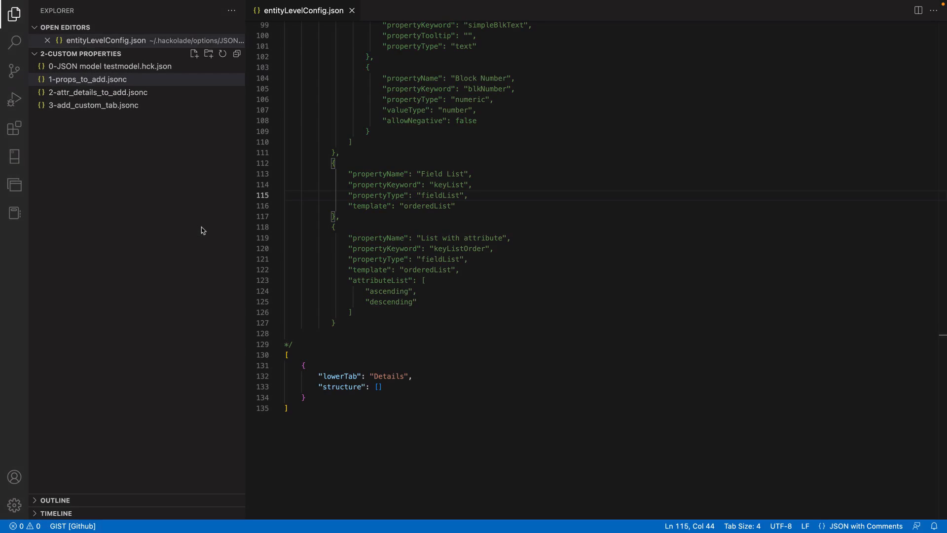
- Examine the commented sample property definitions in entityLevelConfig.json, from Simple text through List with attribute
scroll(410, 371, "up", 20)
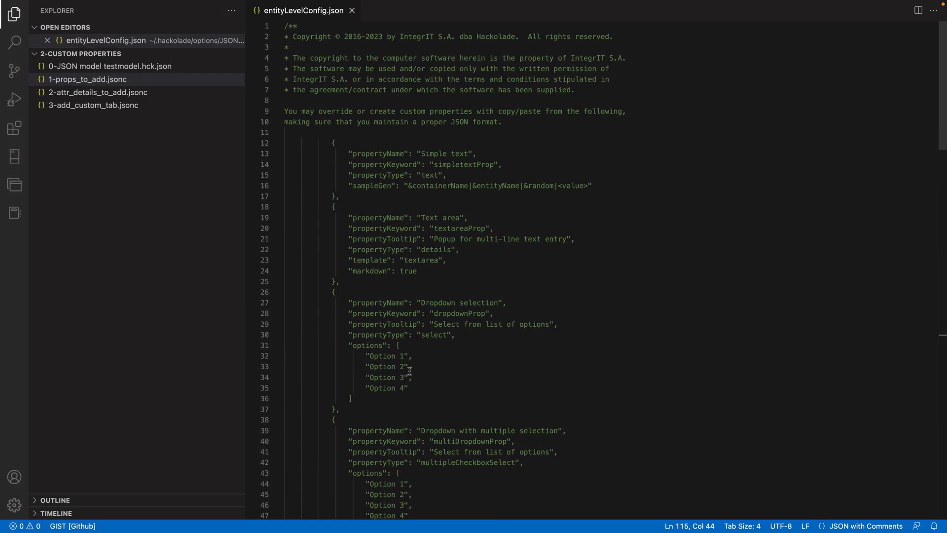
scroll(313, 30, "down", 20)
scroll(342, 118, "up", 20)
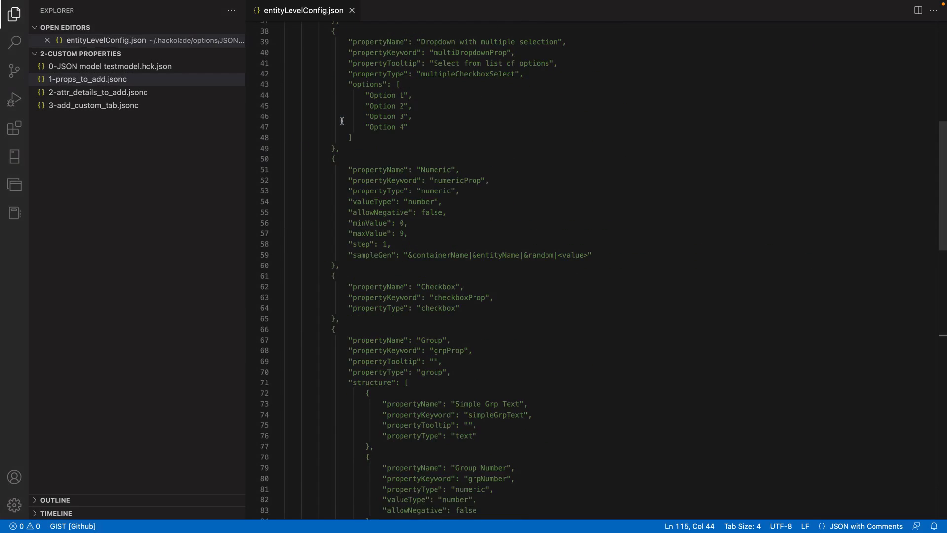
scroll(342, 121, "up", 12)
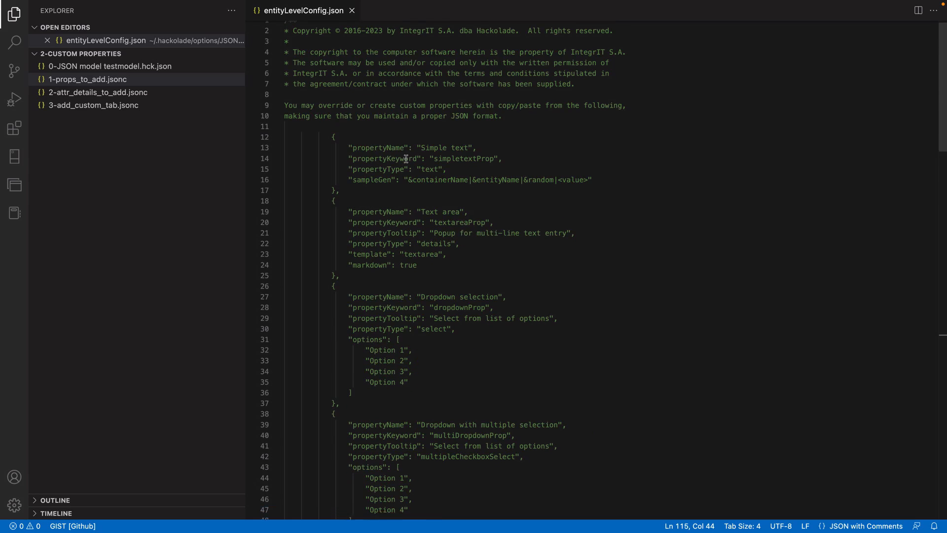
scroll(412, 158, "down", 11)
scroll(406, 158, "down", 16)
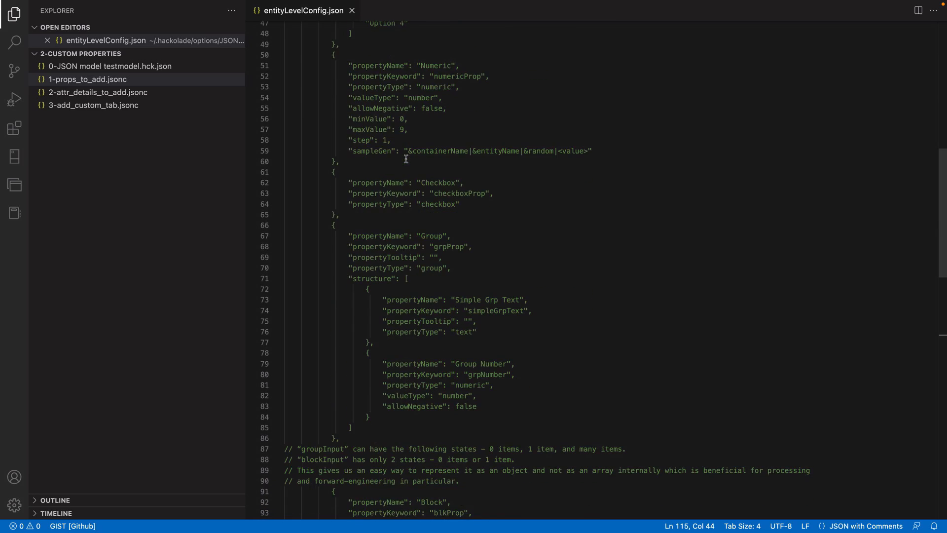
scroll(406, 157, "down", 13)
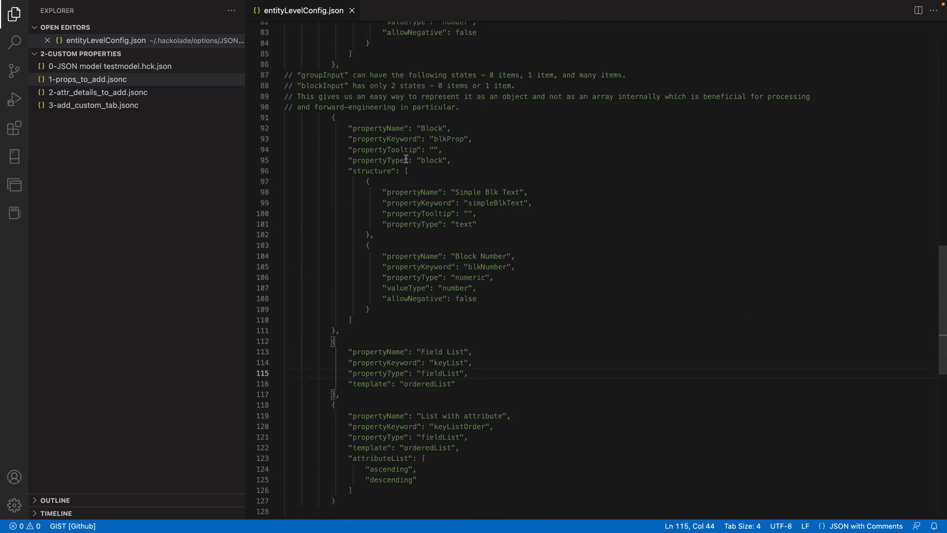
scroll(406, 159, "up", 4)
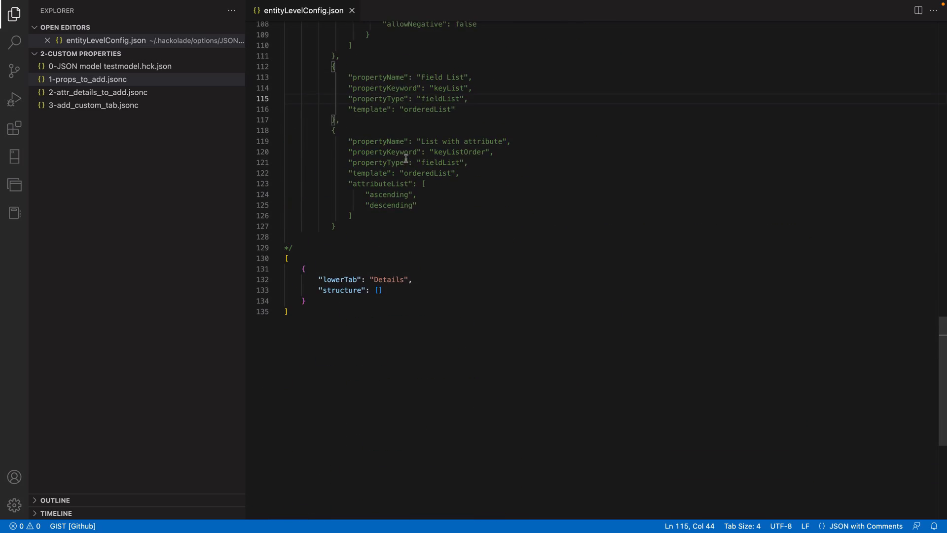
- Copy the Subject area property block without its trailing comma from 1-props_to_add.jsonc into the Details structure array of entityLevelConfig.json
left_click(378, 291)
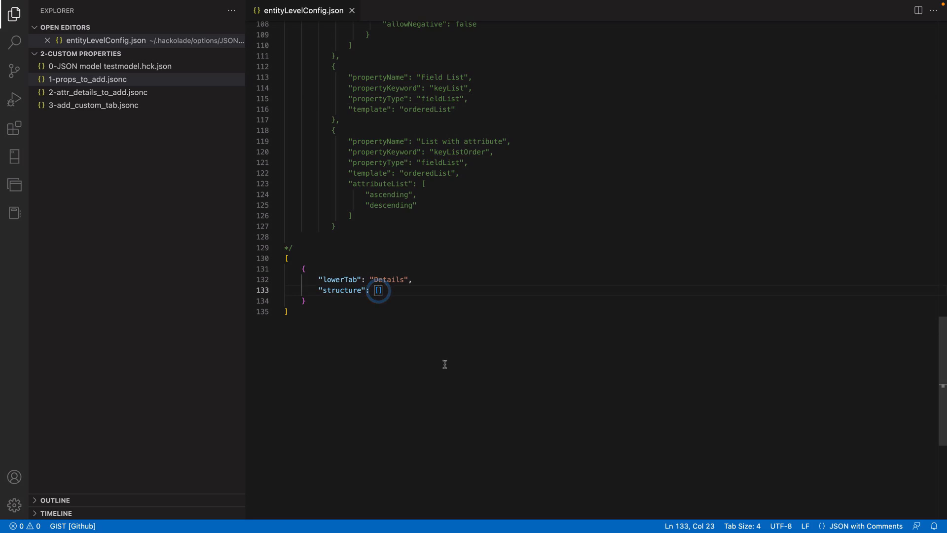
key("Return")
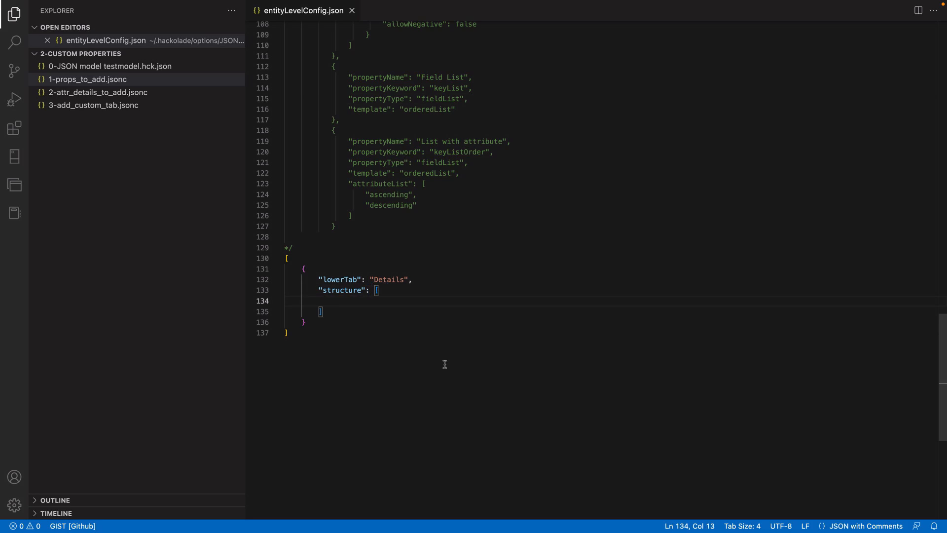
left_click(111, 79)
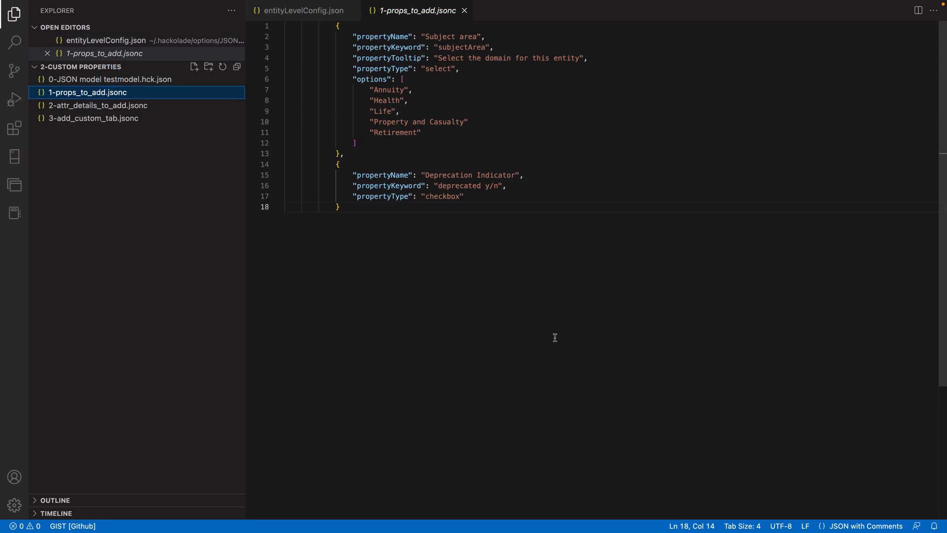
left_click(340, 154)
left_click(336, 26, "shift")
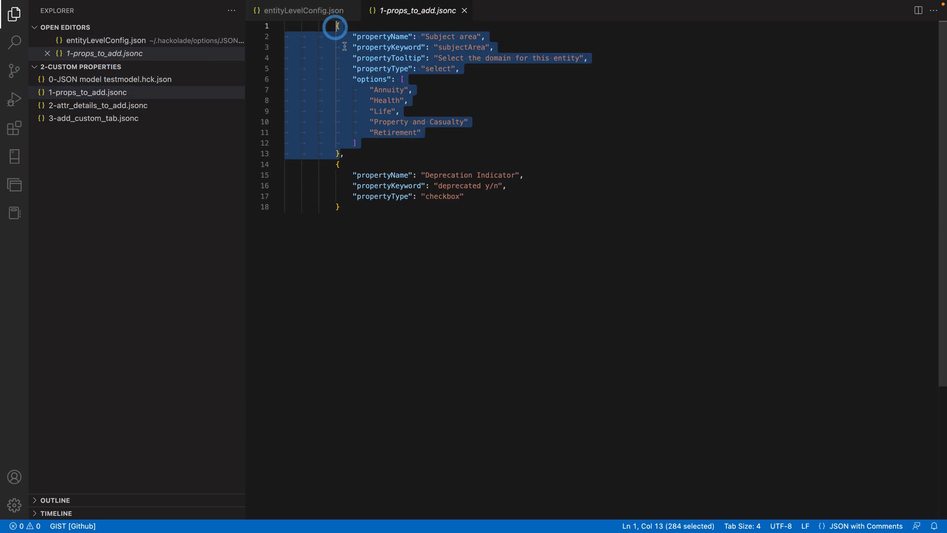
key("shift+Left")
key("shift+Left")
key("shift+Left")
key("super+c")
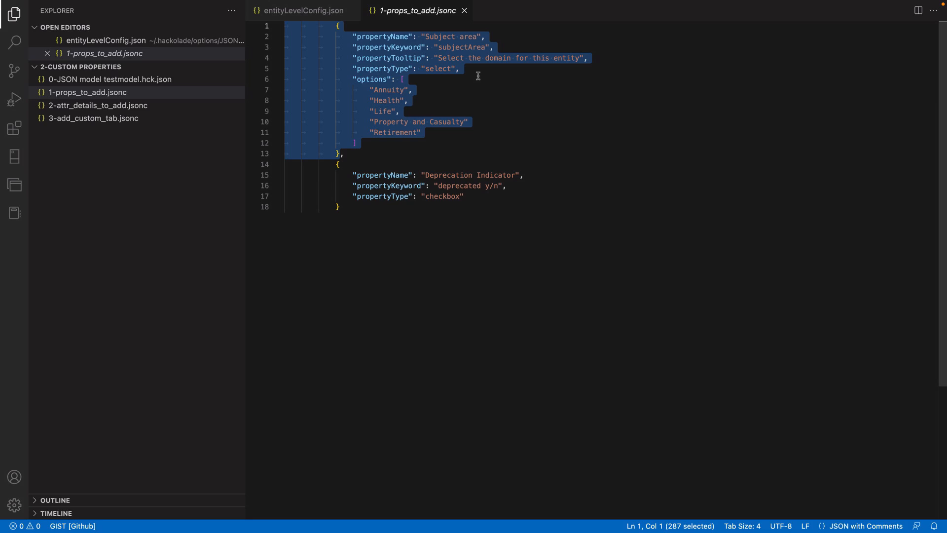
left_click(296, 11)
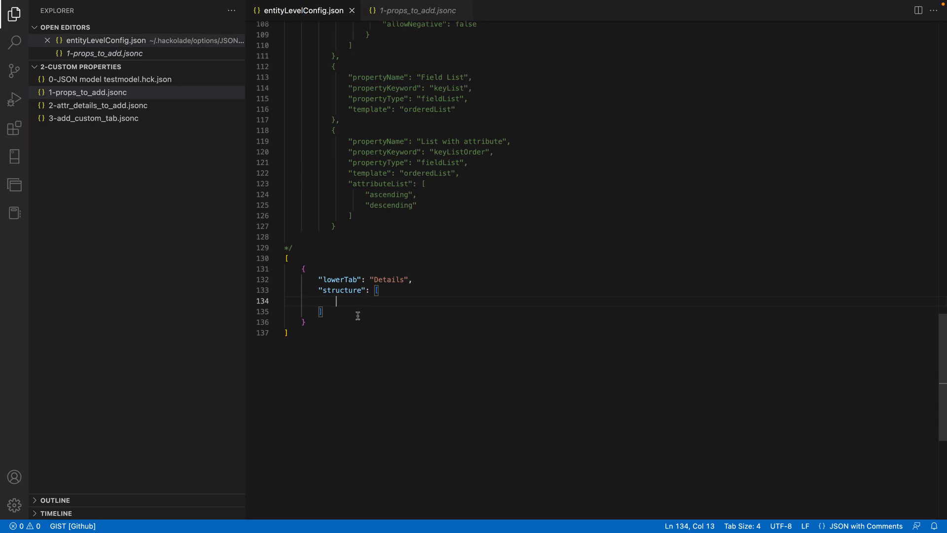
key("super+v")
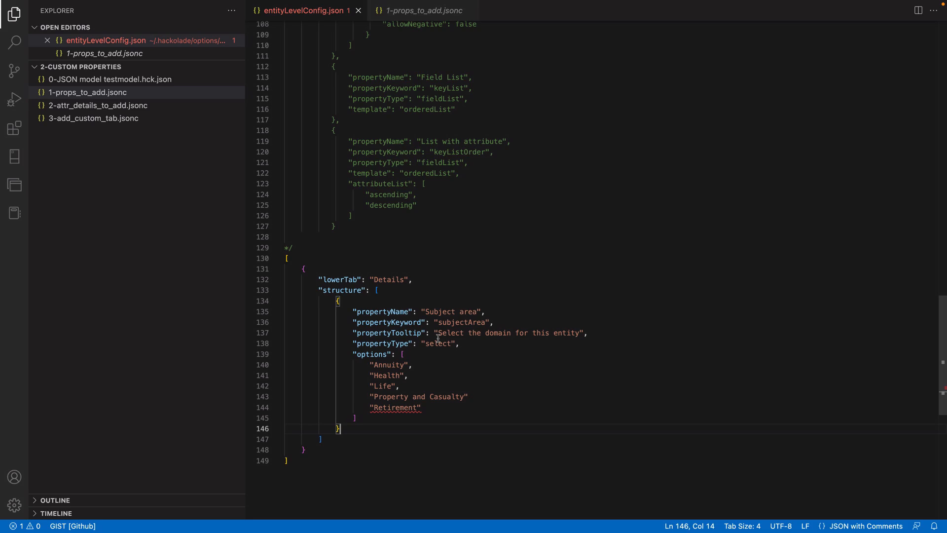
- Return to Hackolade, close the Plugin Manager, and set the testdoc document's Subject area to Health
key("ctrl+Left")
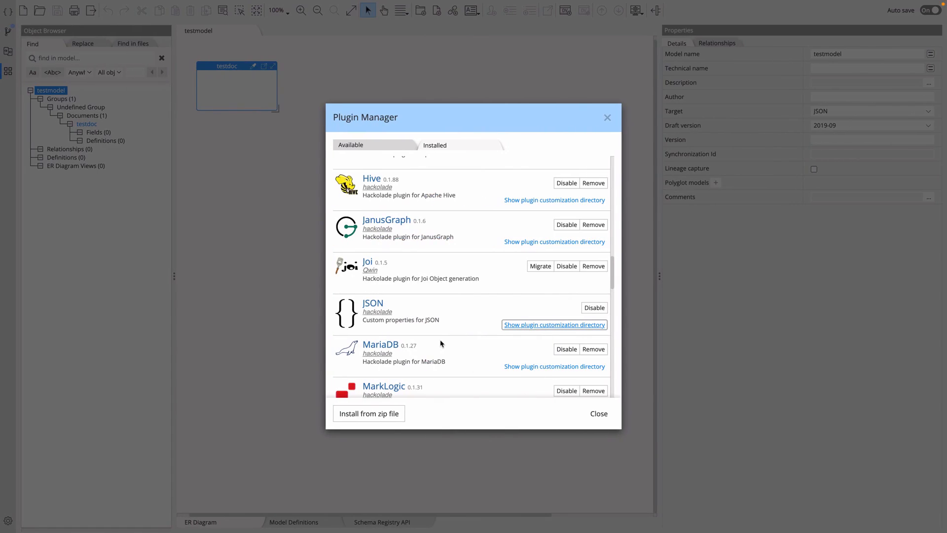
left_click(604, 416)
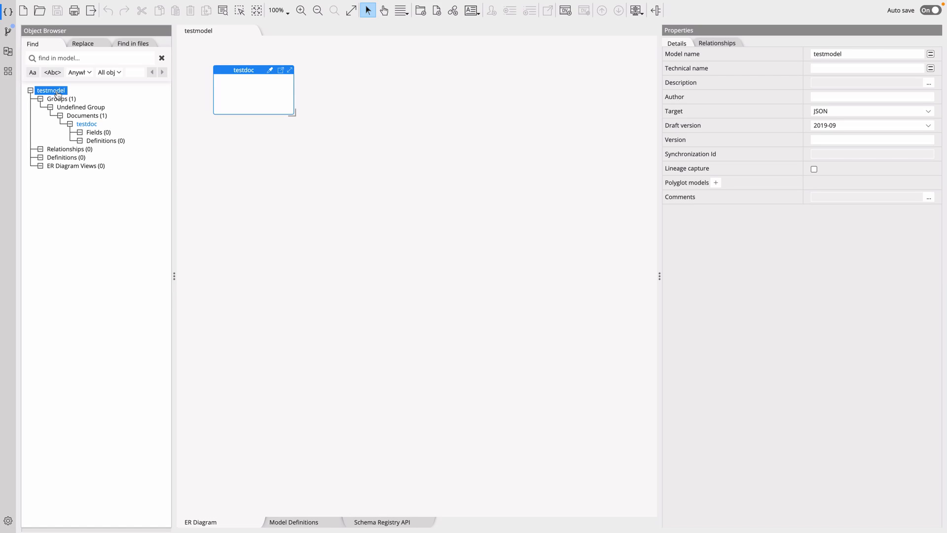
left_click(247, 88)
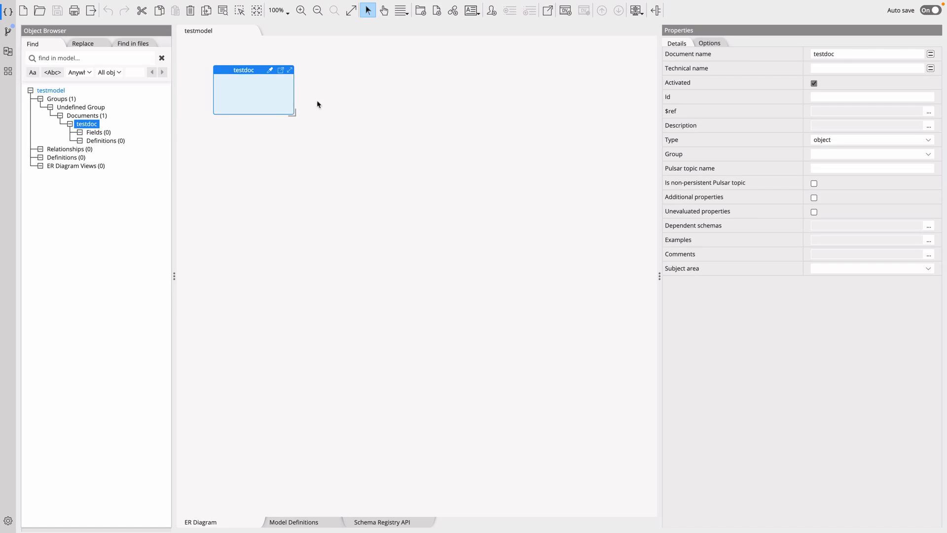
left_click(898, 274)
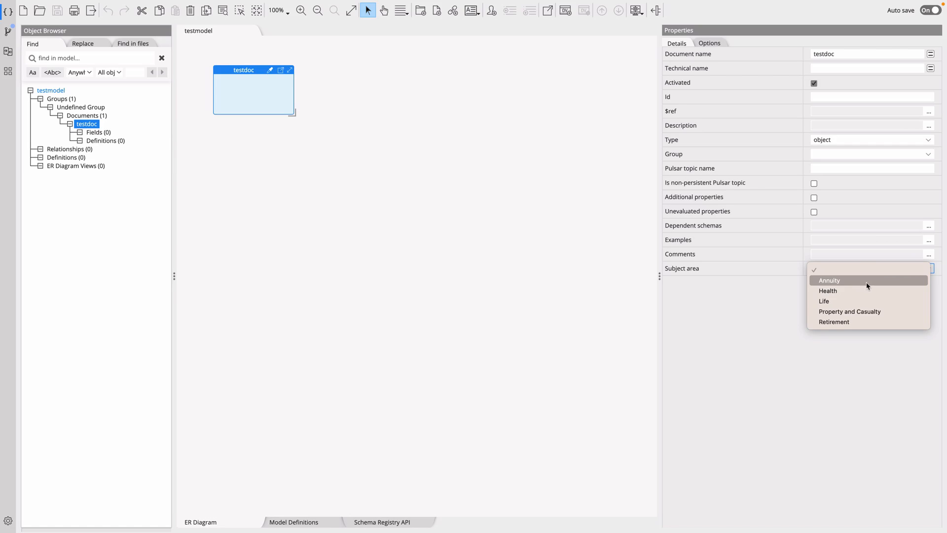
left_click(840, 291)
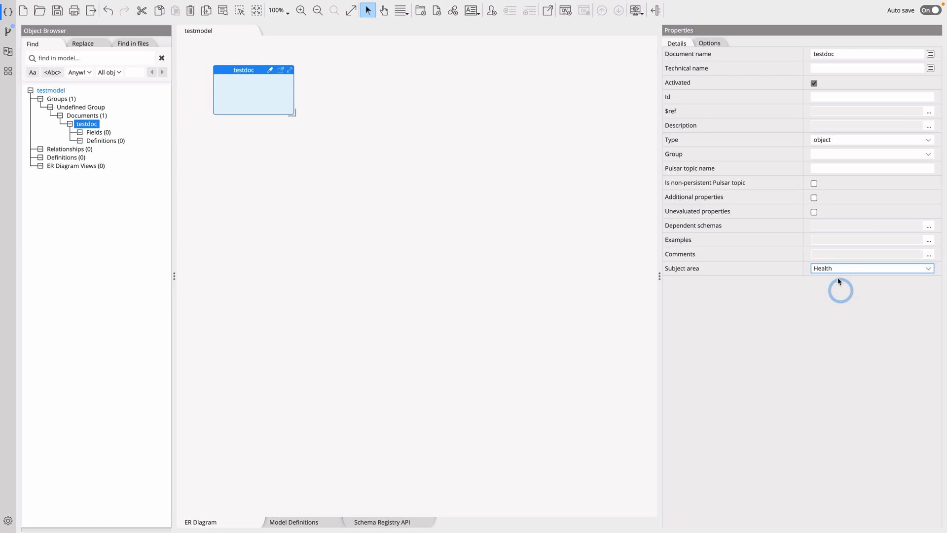
- Review the available choices for testdoc's Subject area property
left_click(838, 269)
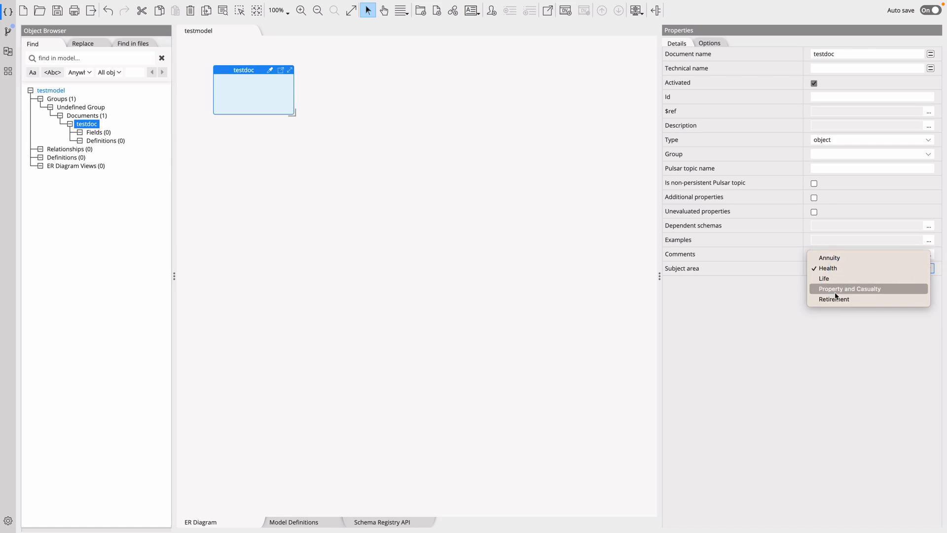
left_click(758, 337)
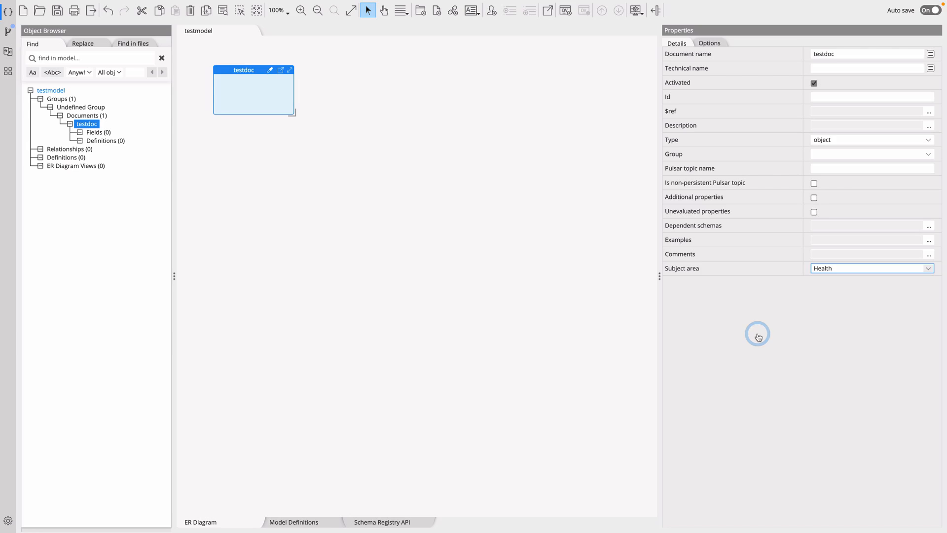
- Switch to VS Code and copy the Deprecation Indicator checkbox property block from 1-props_to_add.jsonc
key("ctrl+Left")
key("ctrl+Left")
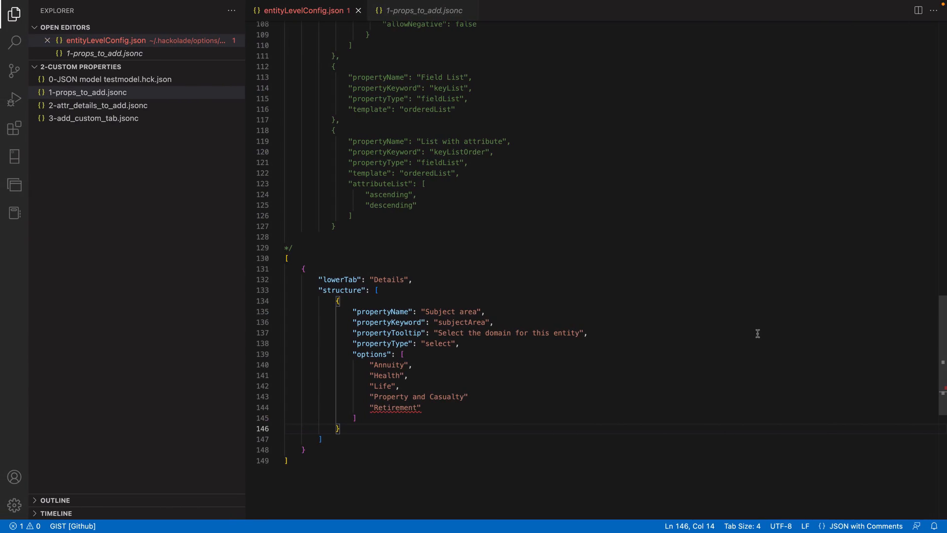
left_click(393, 14)
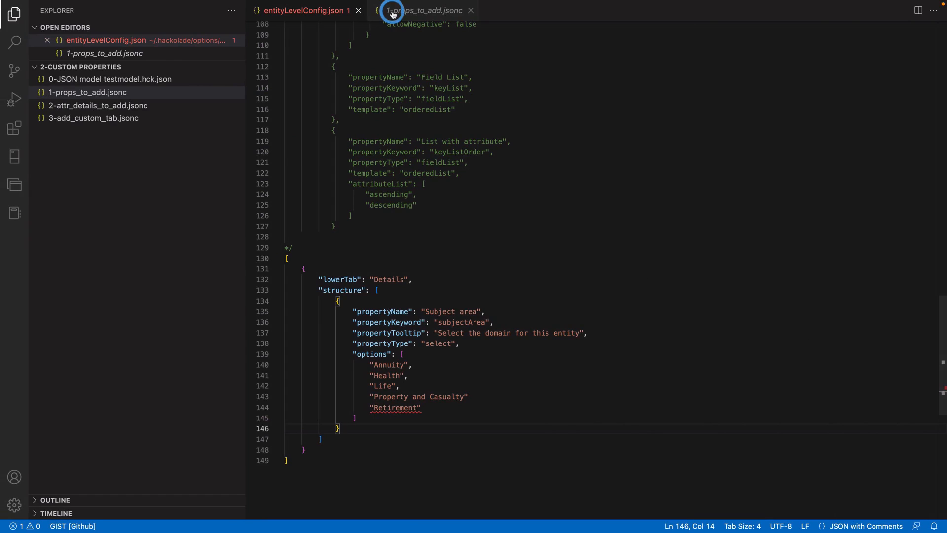
left_click(334, 166)
left_click(343, 205, "shift")
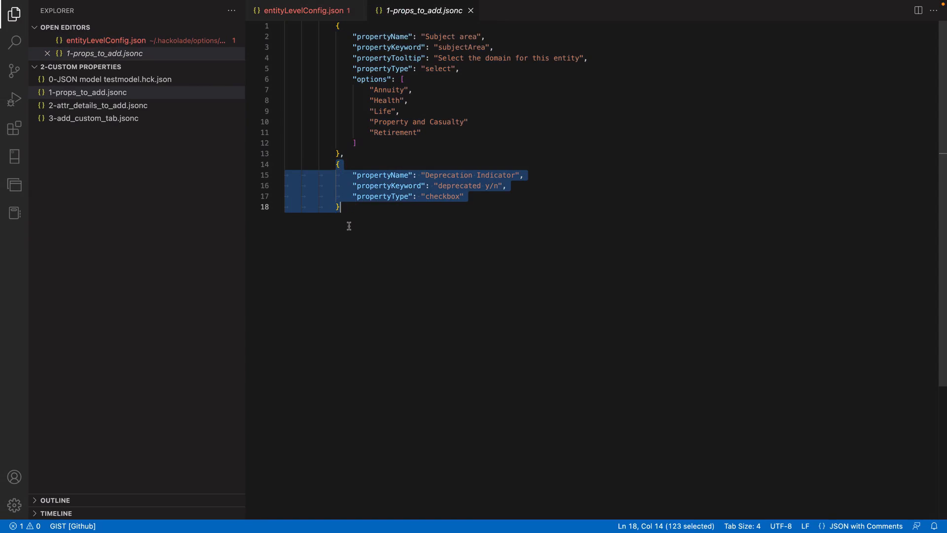
key("Left")
key("Home")
key("shift+Down")
key("shift+Down")
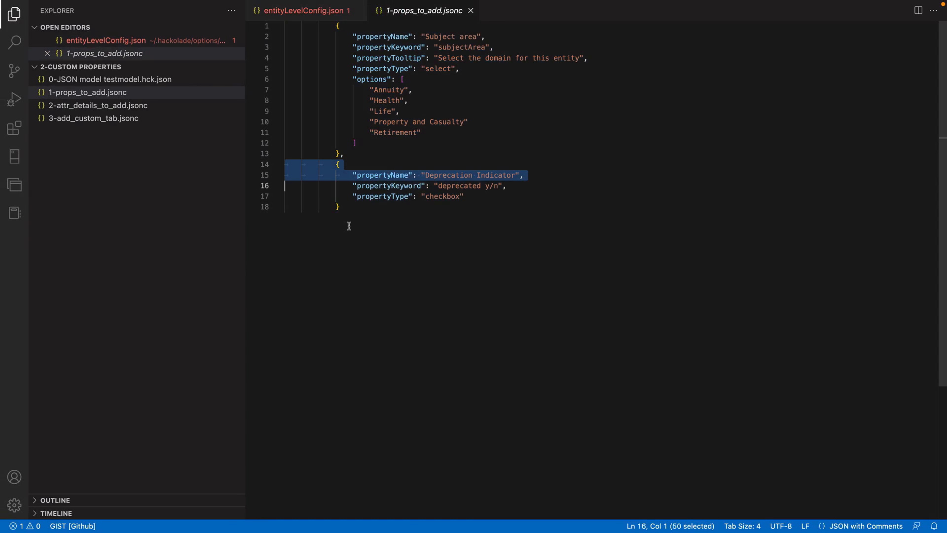
key("shift+Down")
key("shift+Down")
key("shift+End")
key("ctrl+c")
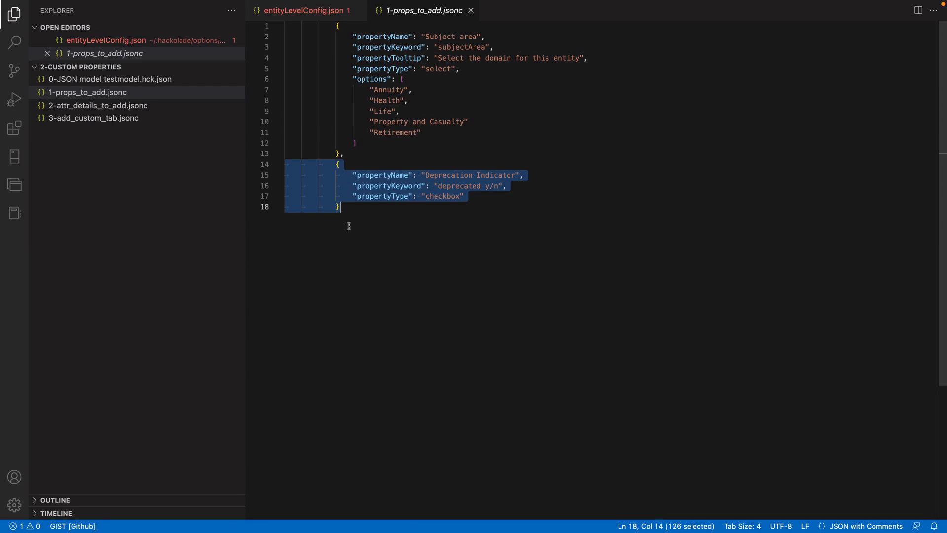
- In entityLevelConfig.json, add a comma after the Subject area block and paste the Deprecation Indicator block beneath it
left_click(299, 20)
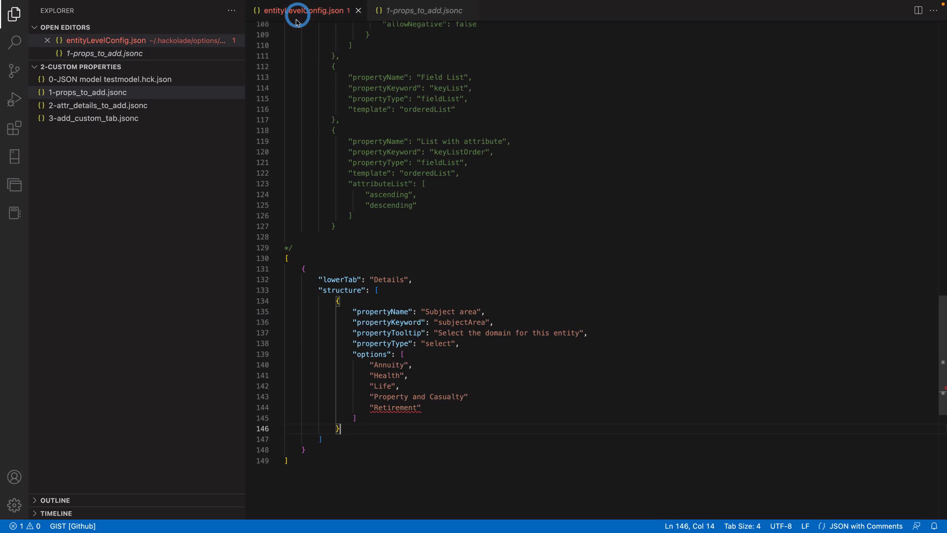
left_click(358, 428)
type(",")
key("Return")
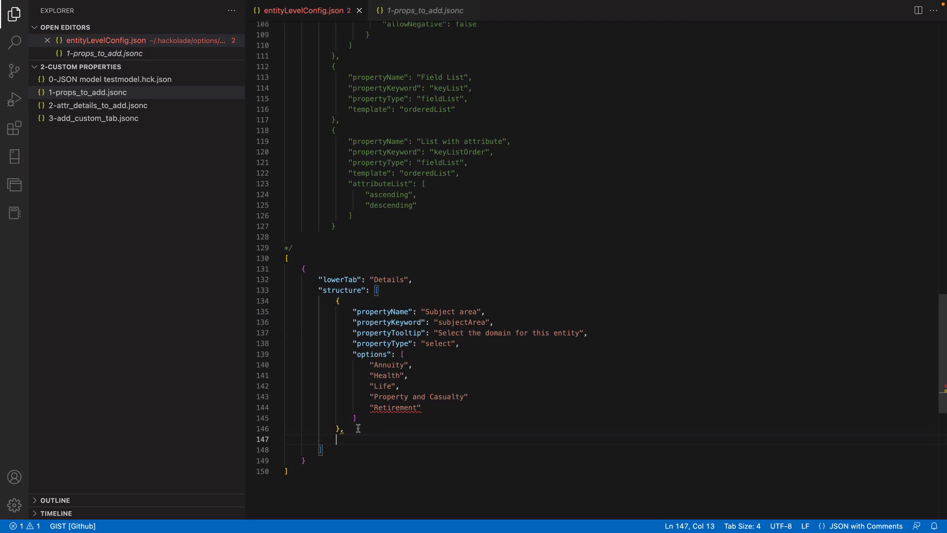
key("ctrl+v")
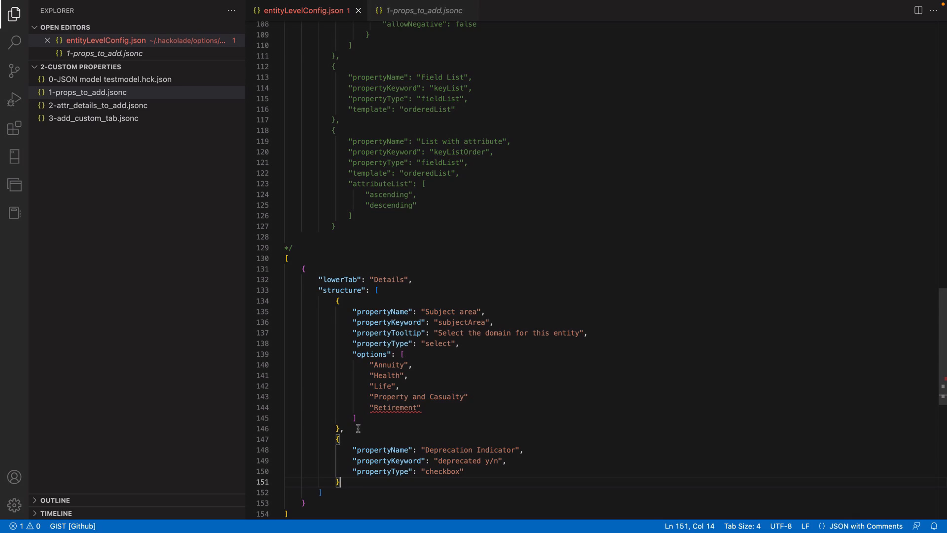
- Return to Hackolade and refresh testdoc's properties by selecting the testmodel root and reselecting the document
key("ctrl+Right")
key("ctrl+Left")
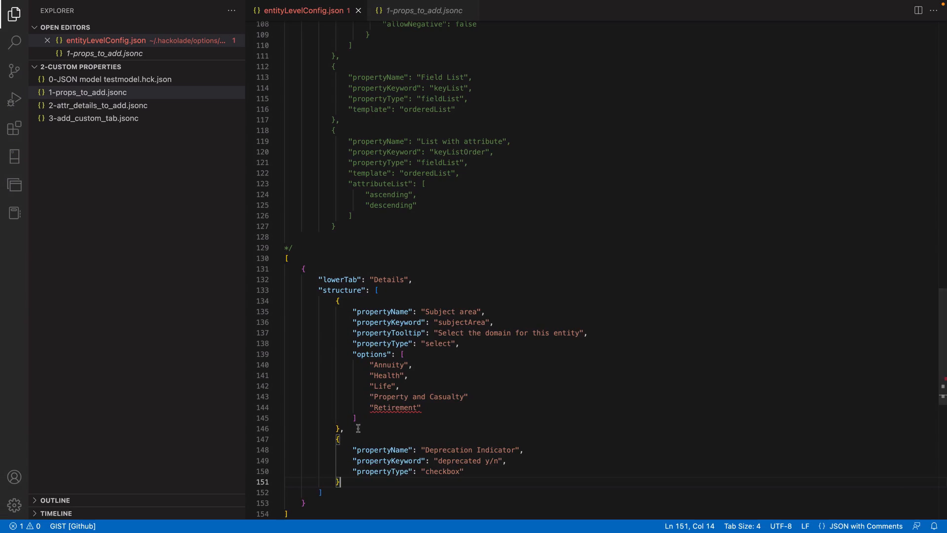
key("ctrl+Left")
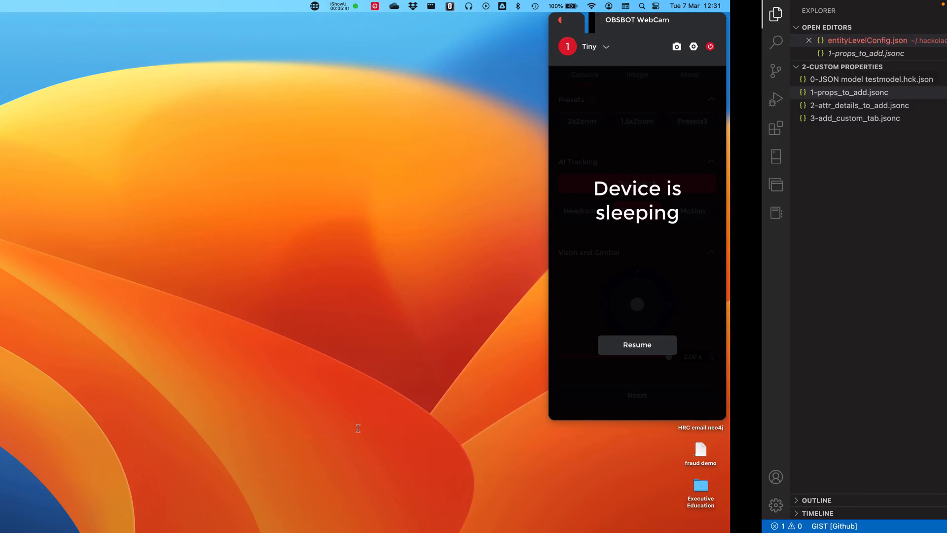
key("ctrl+Right")
key("ctrl+Right")
key("ctrl+Right")
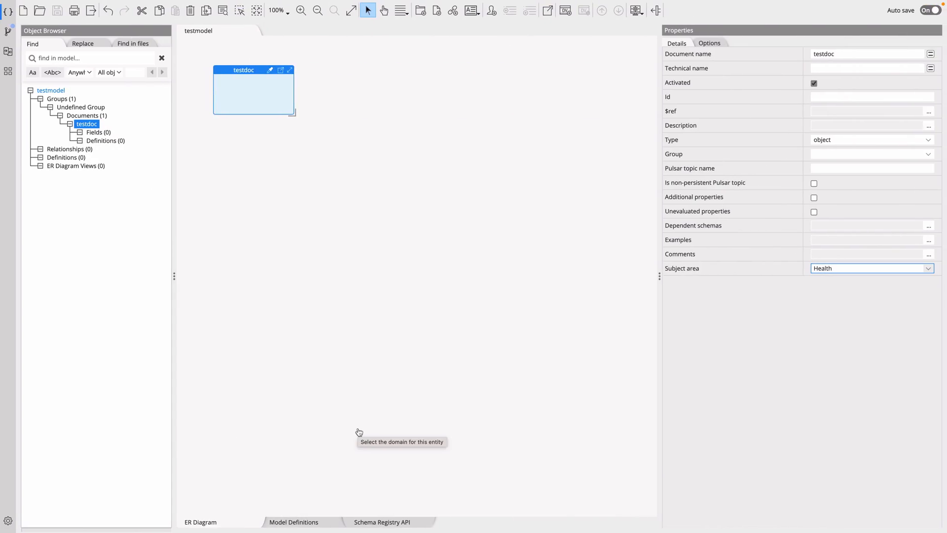
left_click(49, 91)
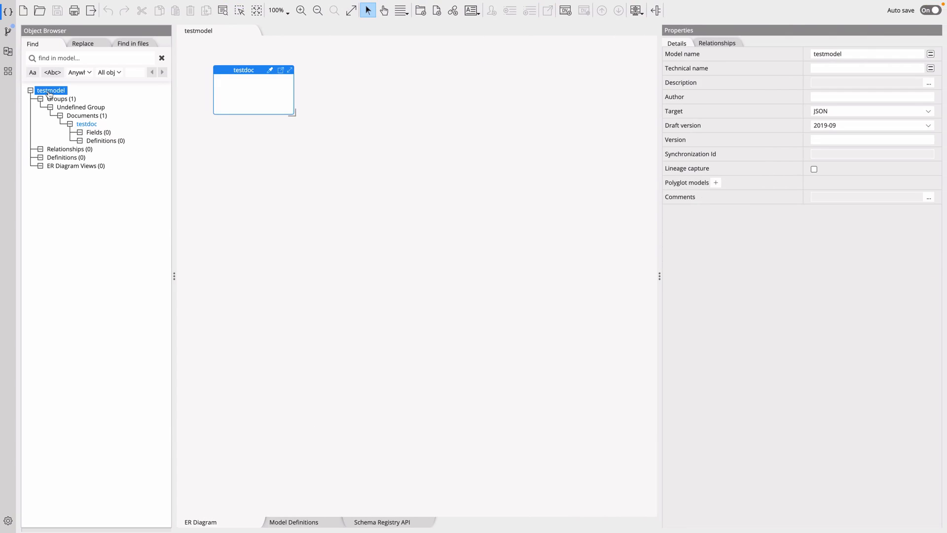
left_click(258, 85)
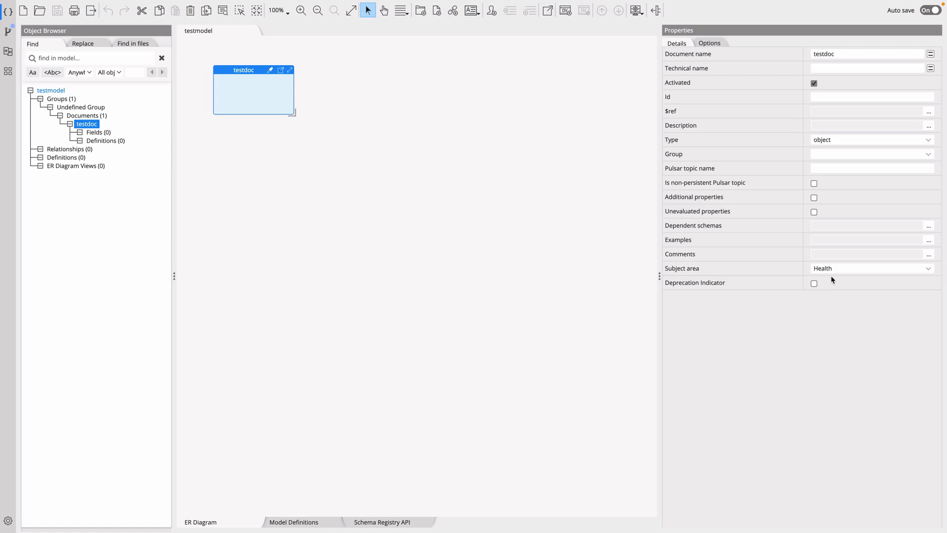
- Try out testdoc's custom properties by viewing the Subject area choices and toggling the Deprecation Indicator
left_click(832, 270)
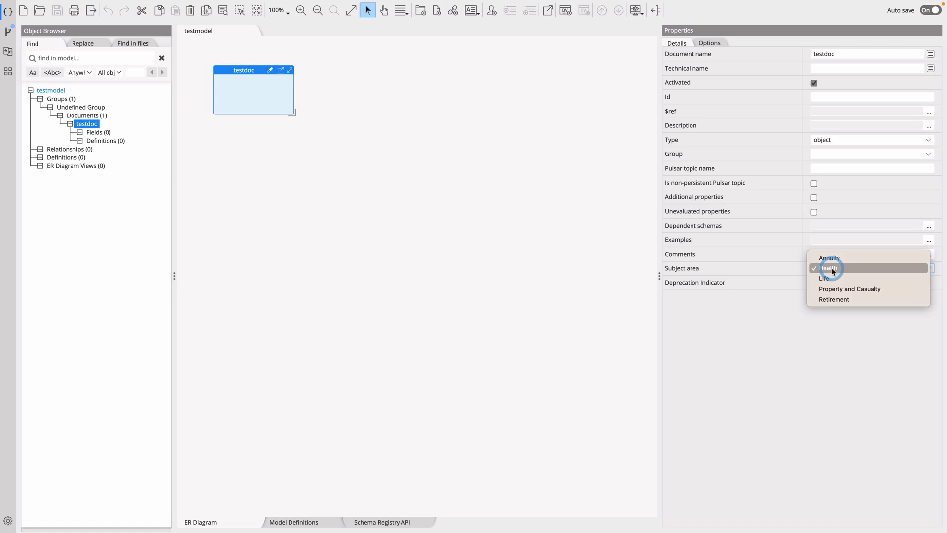
left_click(730, 341)
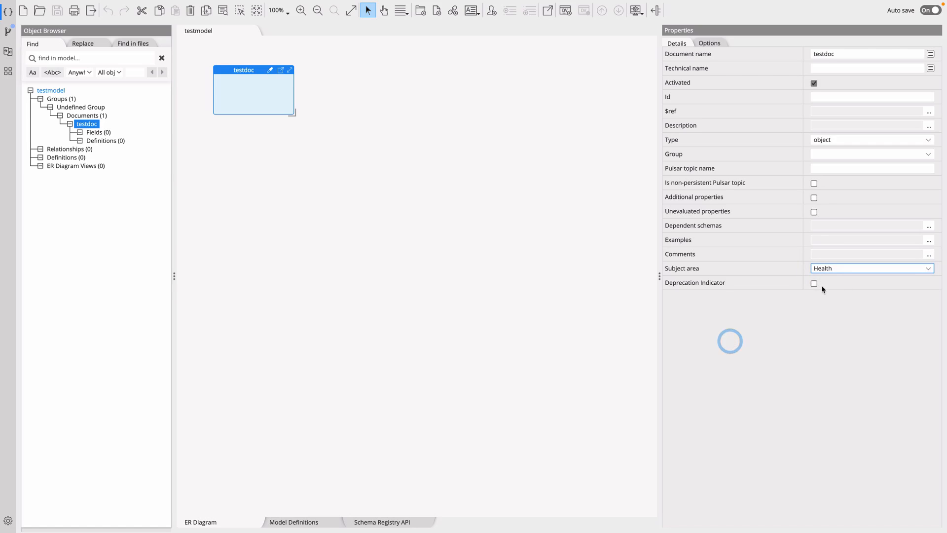
left_click(814, 283)
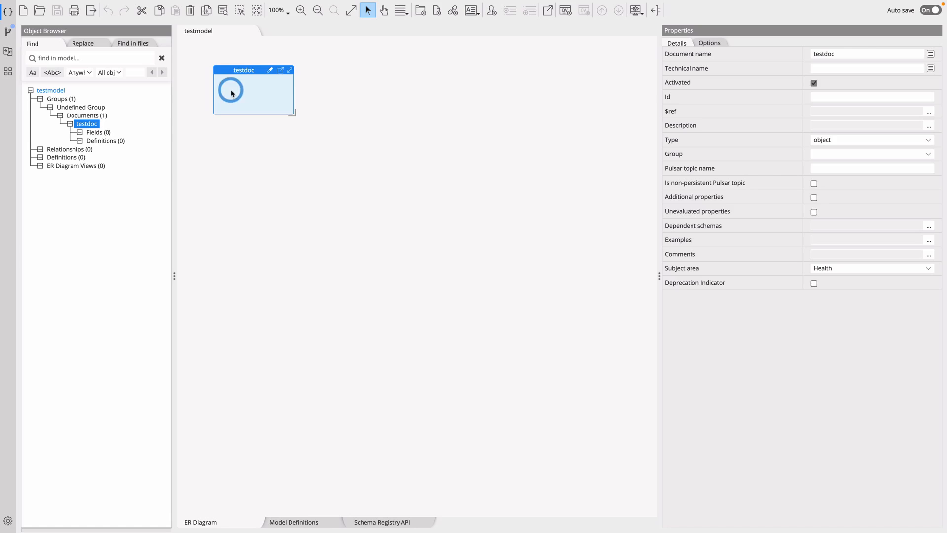
left_click(842, 269)
left_click(743, 344)
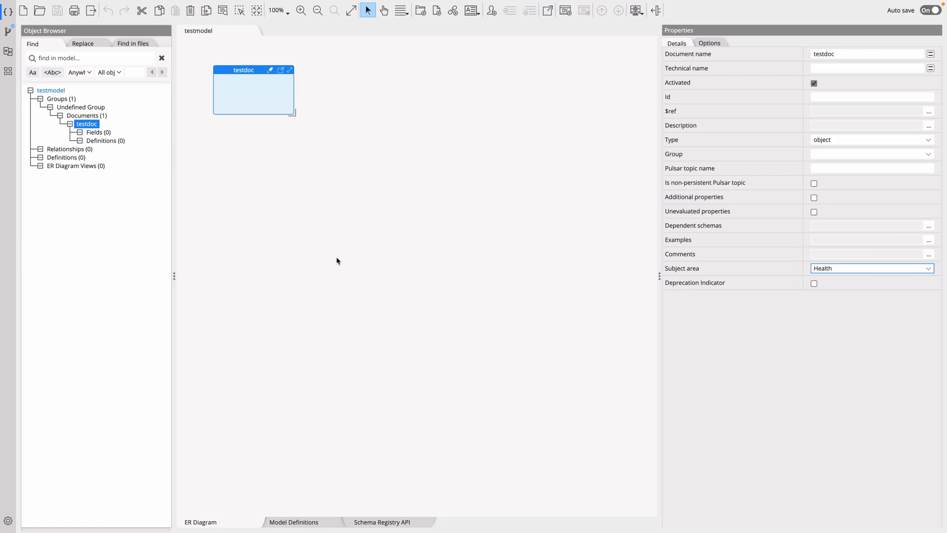
- Add a string field named test to the testdoc document and select it
right_click(238, 94)
mouse_move(252, 111)
mouse_move(395, 109)
left_click(483, 114)
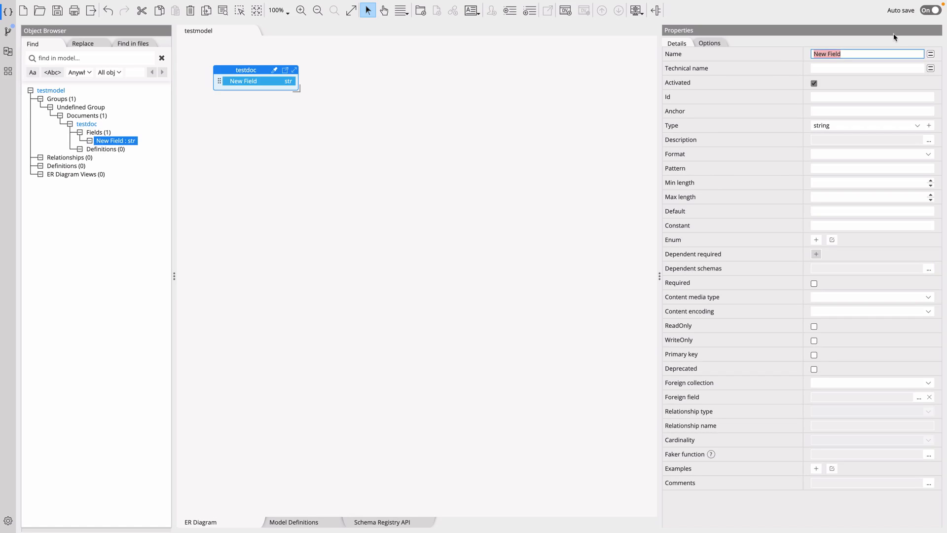
type("test")
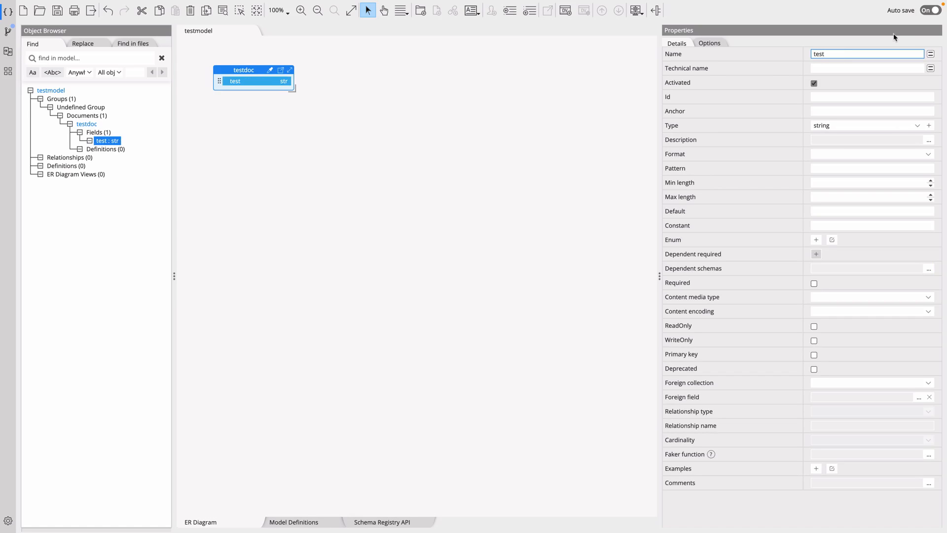
left_click(385, 208)
left_click(244, 82)
- Switch to VS Code and open fieldLevelConfig.json from the field_level folder
key("ctrl+Left")
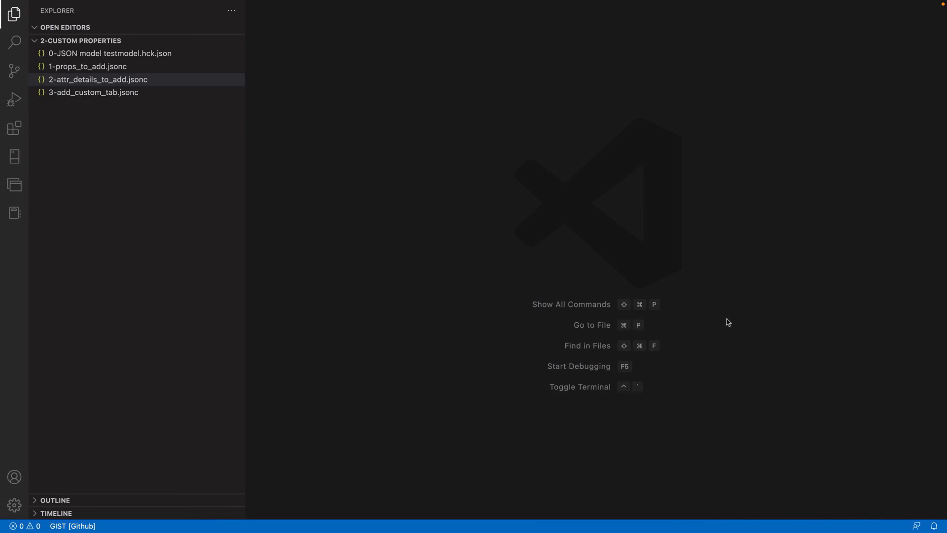
key("super+o")
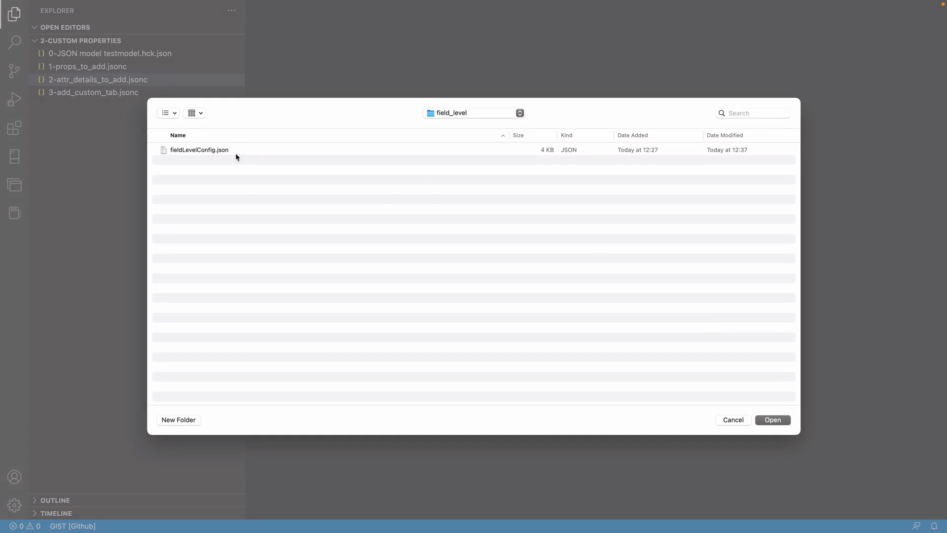
left_click(219, 152)
mouse_move(946, 532)
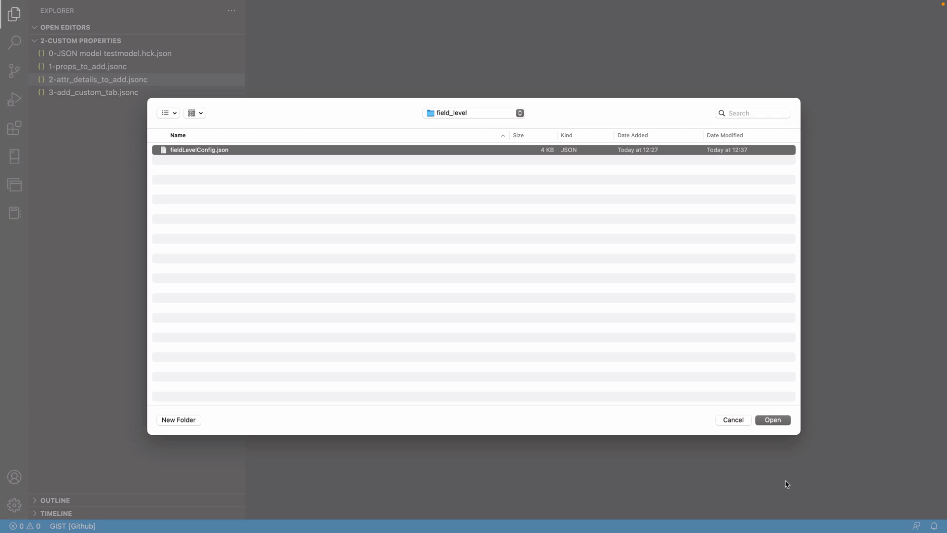
left_click(773, 419)
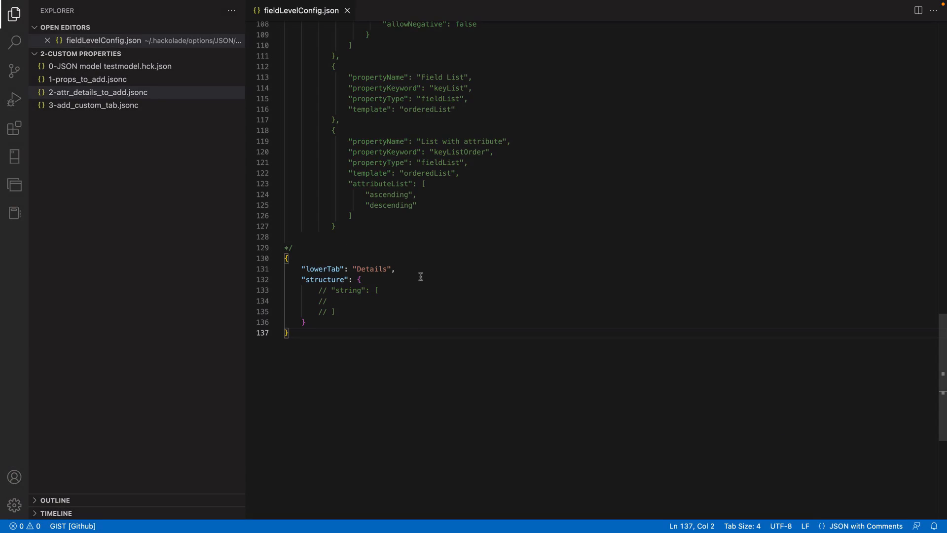
- Uncomment the three lines of the "string" array inside the Details structure of fieldLevelConfig.json
scroll(420, 277, "up", 20)
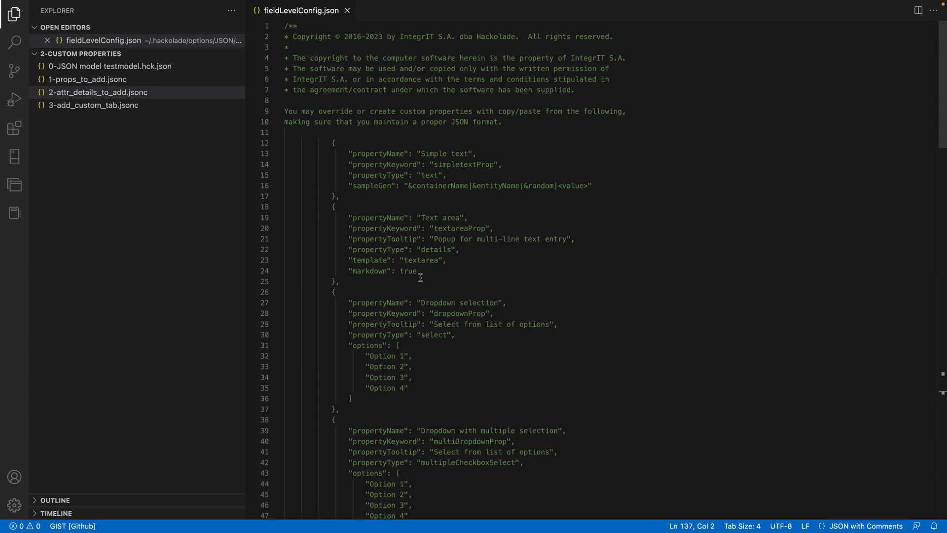
scroll(390, 197, "down", 20)
scroll(390, 200, "down", 9)
scroll(389, 199, "up", 3)
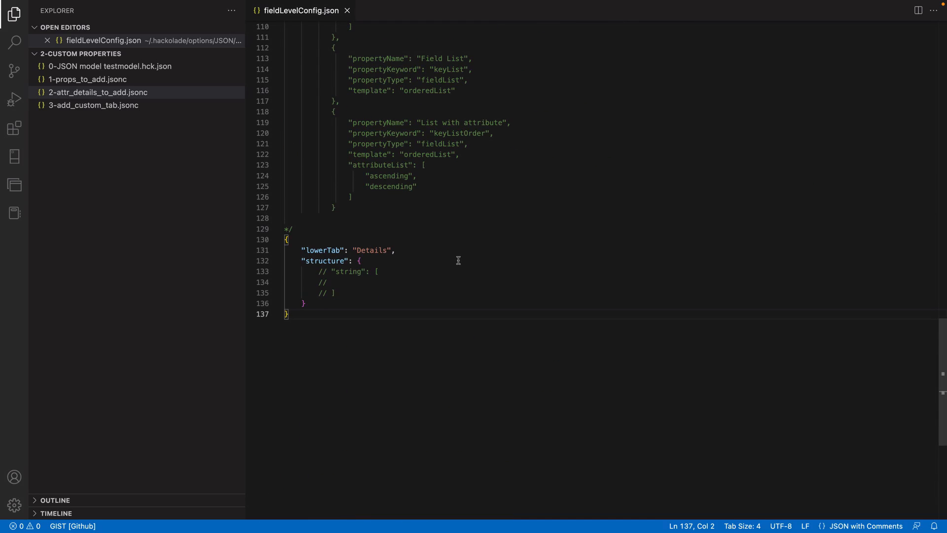
left_click(400, 271)
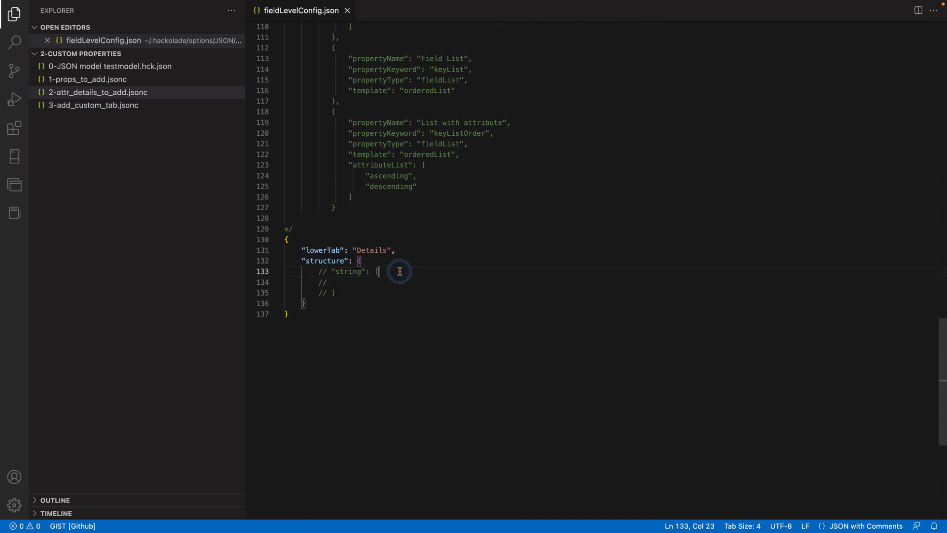
key("Home")
key("shift+Down")
key("shift+Down")
key("shift+Down")
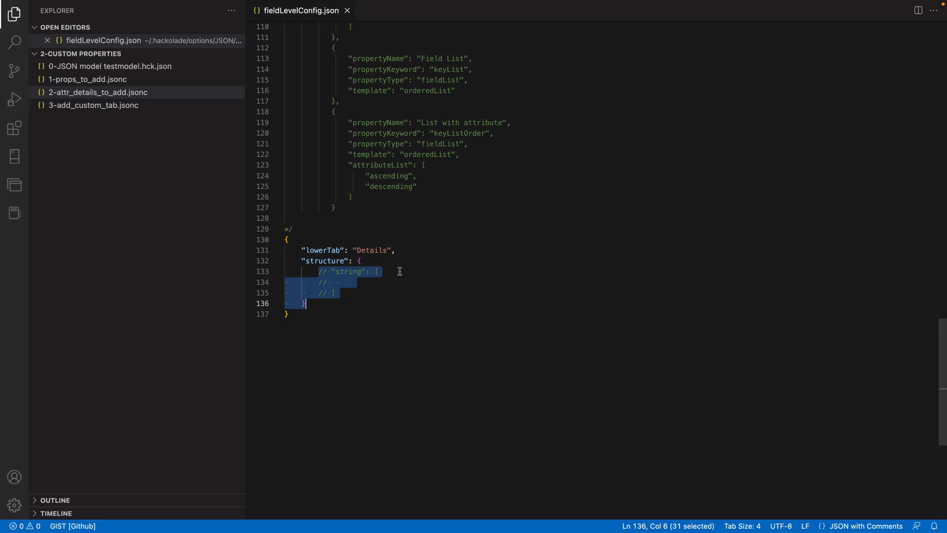
key("shift+Up")
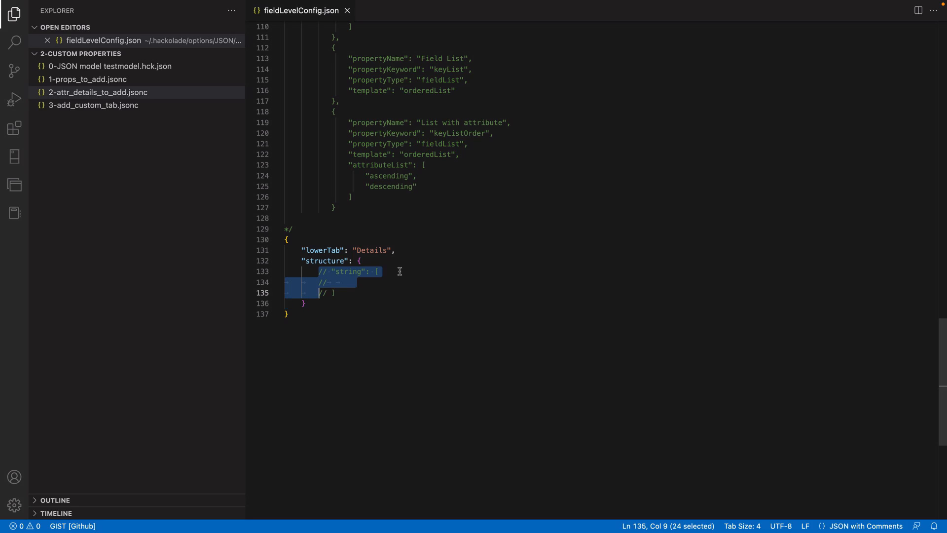
key("super+slash")
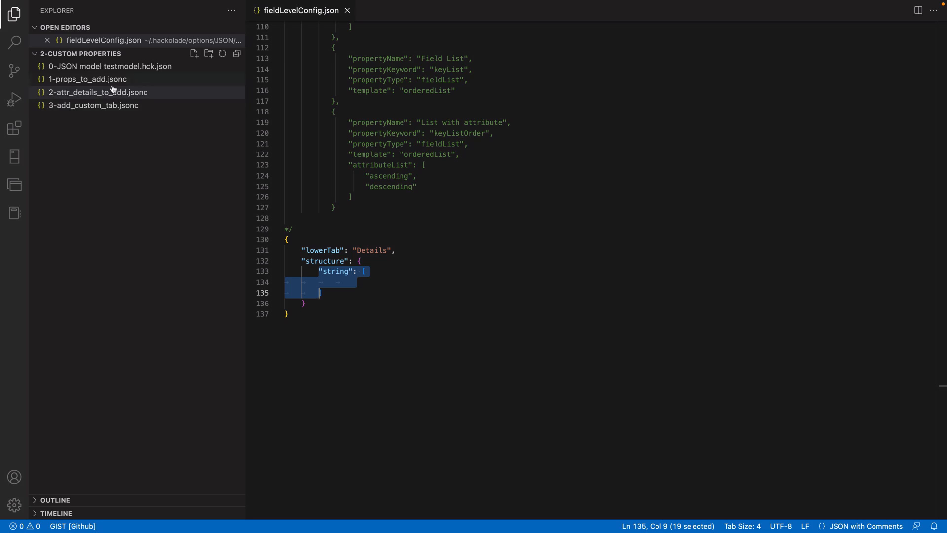
- Copy the GDPR classification and Source System Name definitions from 2-attr_details_to_add.jsonc into the "string" array of fieldLevelConfig.json
left_click(91, 93)
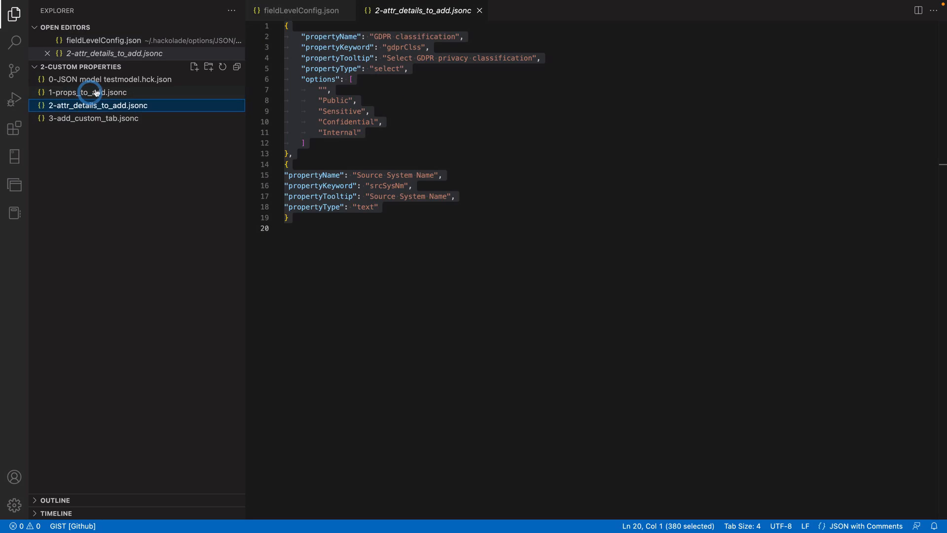
left_click(421, 267)
left_click(304, 222)
key("super+shift+Up")
key("super+c")
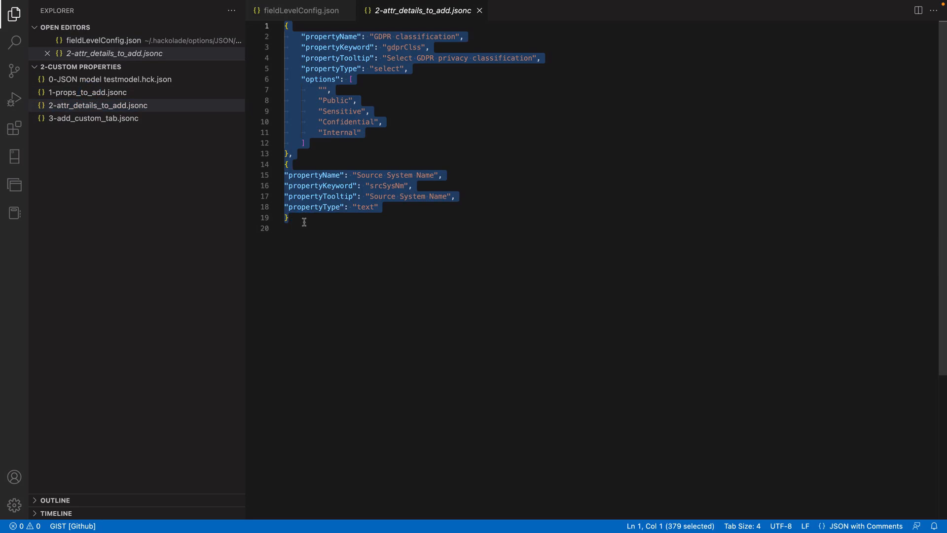
left_click(298, 9)
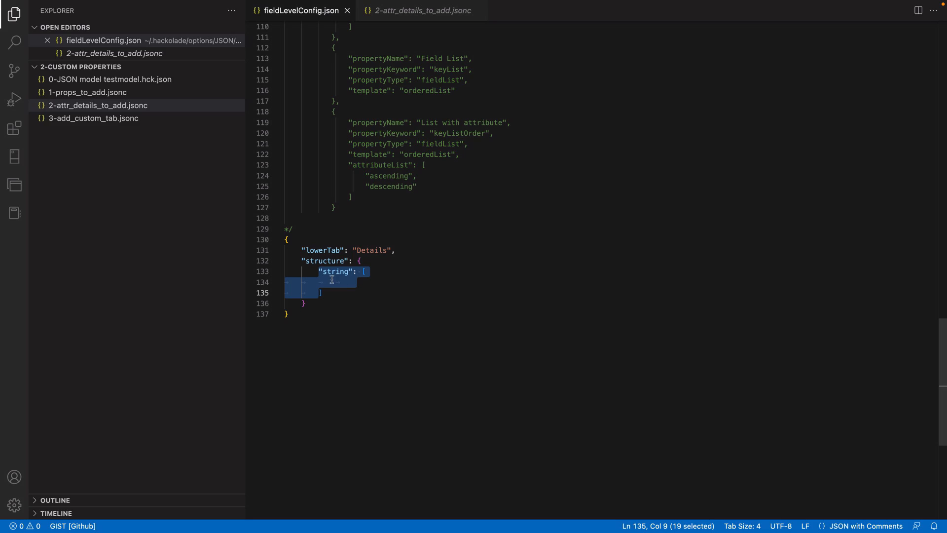
left_click(333, 279)
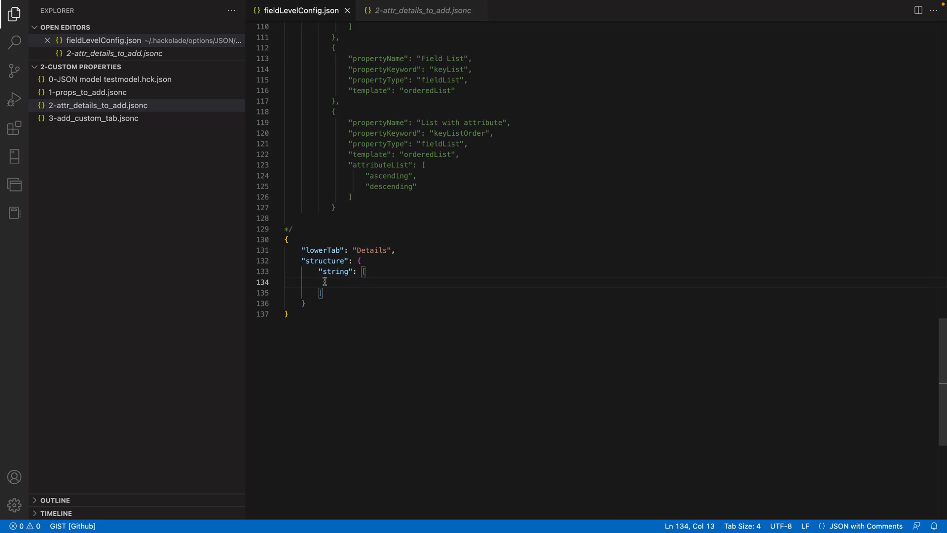
key("super+v")
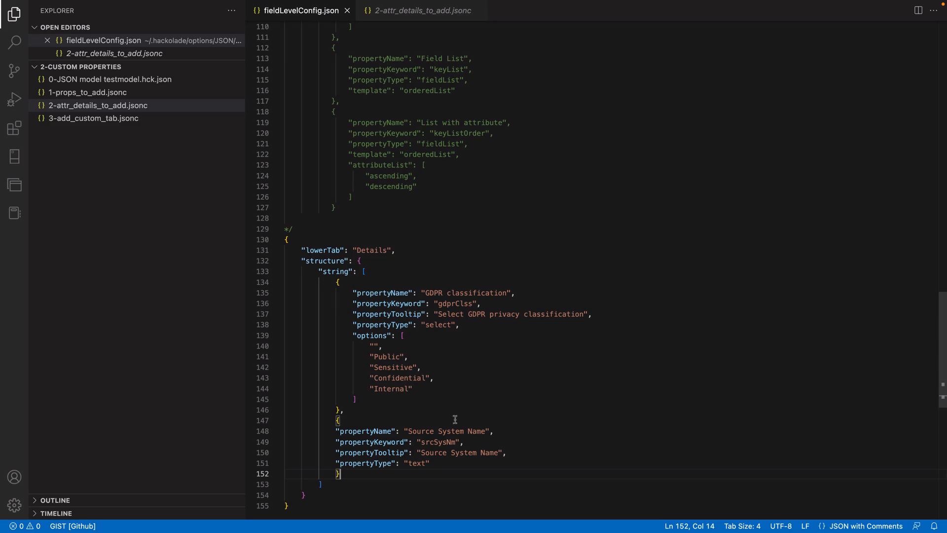
triple_click(416, 432)
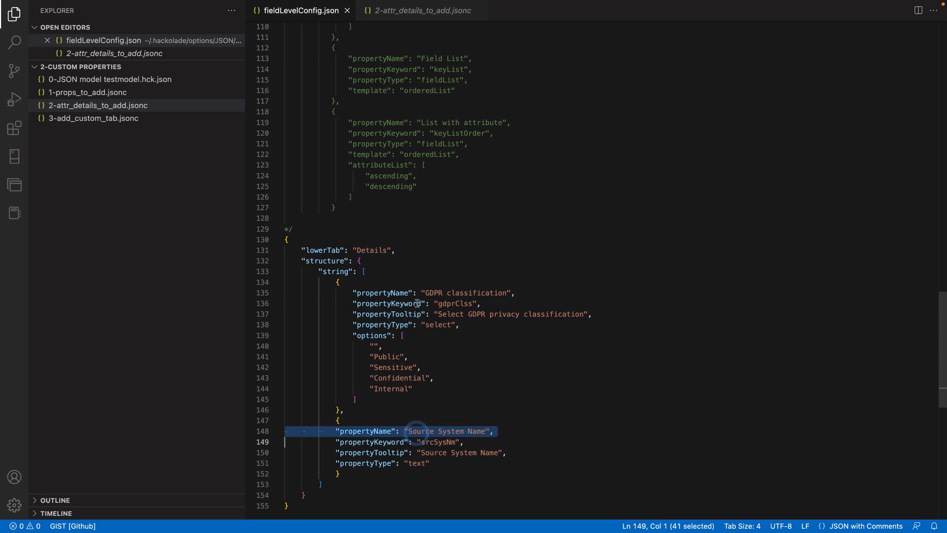
left_click(393, 293)
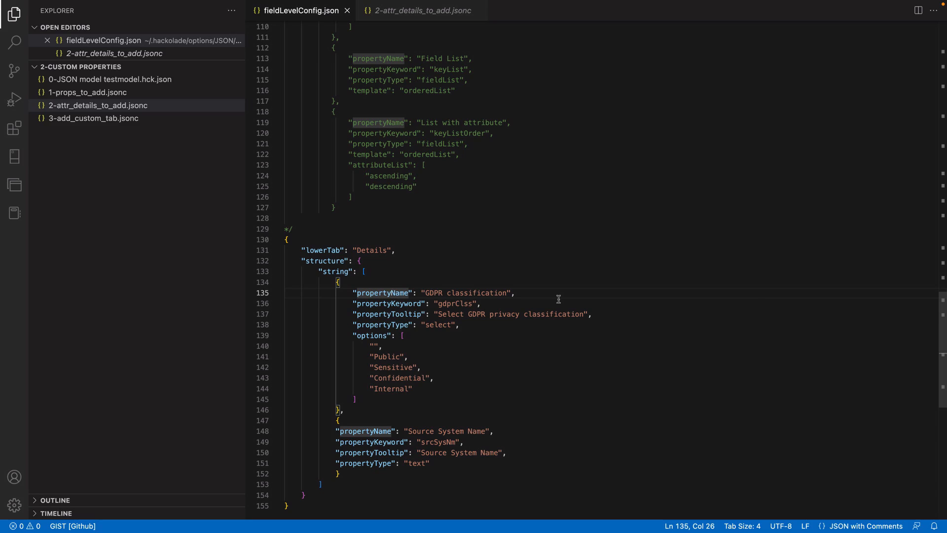
- Switch to Hackolade, reselect the testdoc document and view its Subject area choices
key("ctrl+Right")
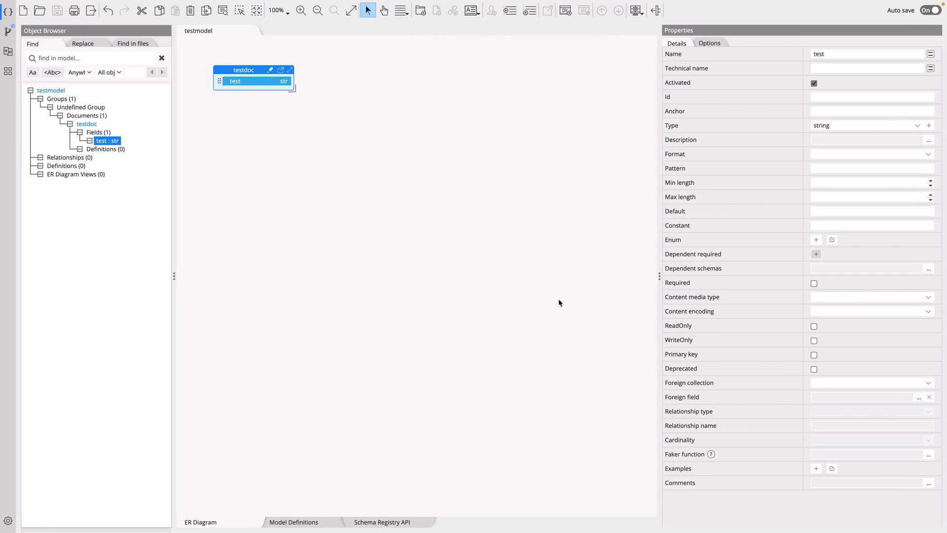
left_click(367, 269)
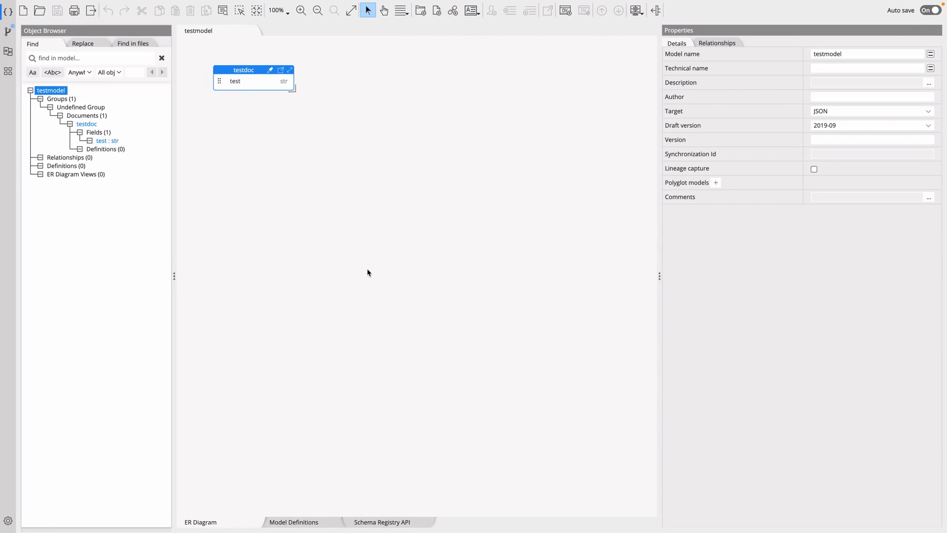
left_click(240, 69)
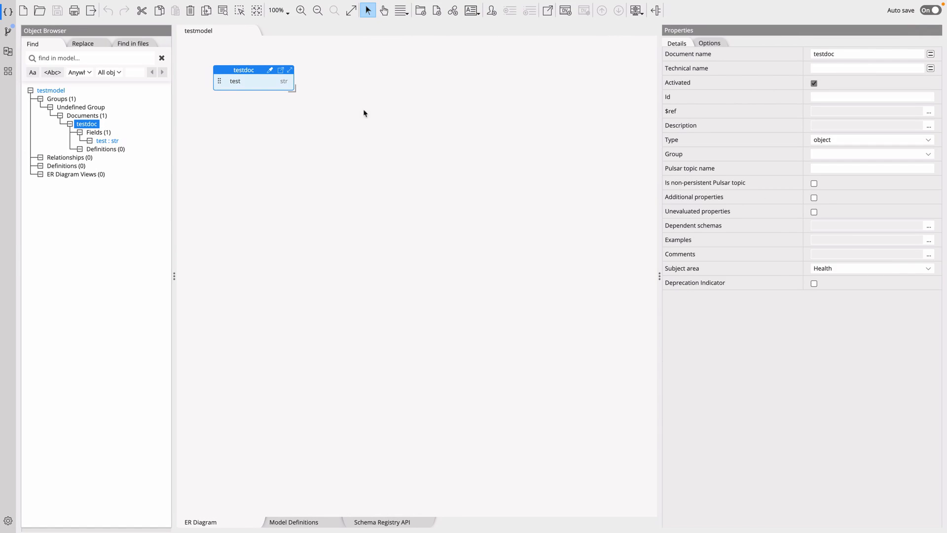
left_click(832, 270)
left_click(755, 331)
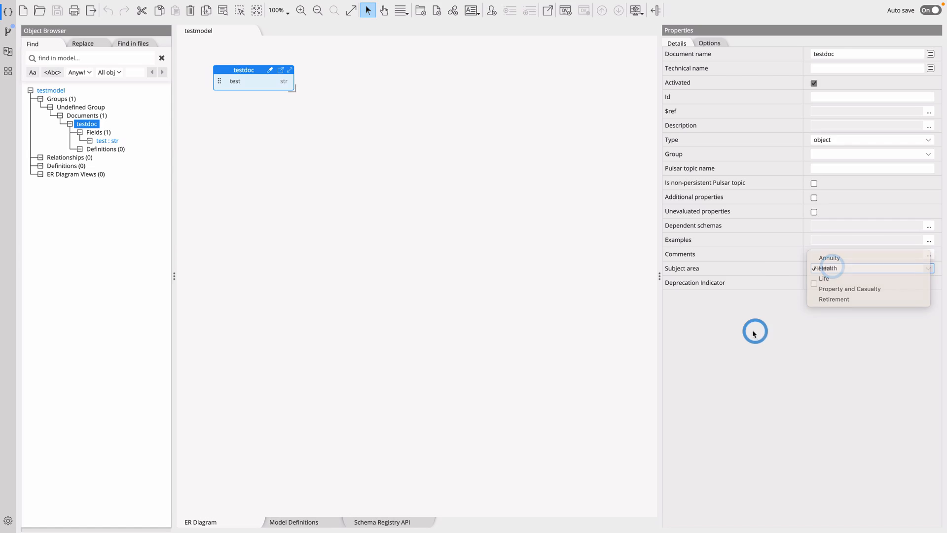
- Select the test field and view the choices of its GDPR classification property
left_click(241, 83)
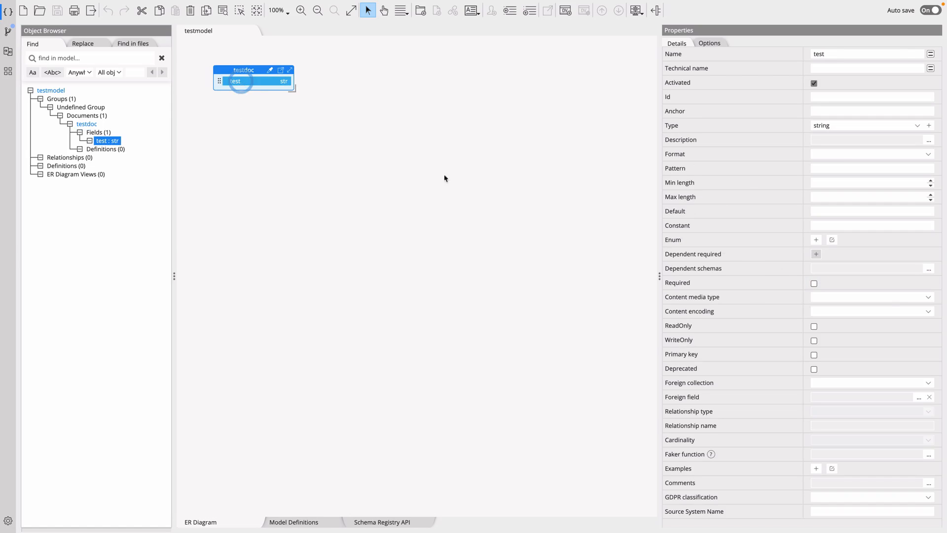
left_click(835, 497)
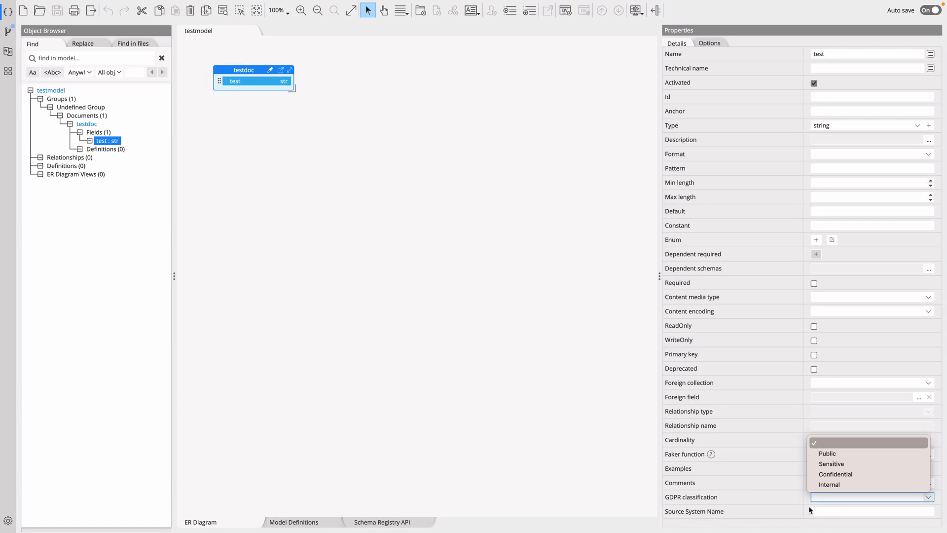
left_click(434, 425)
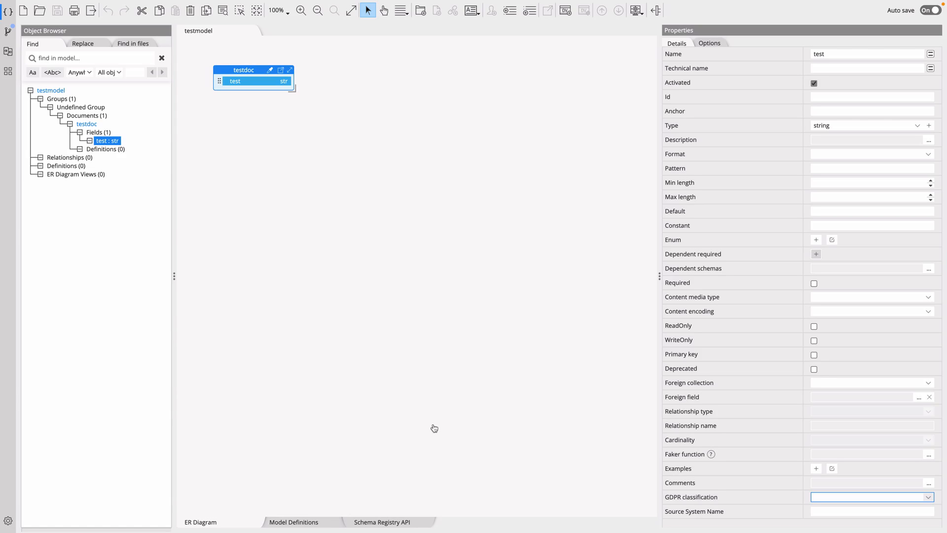
left_click(434, 428)
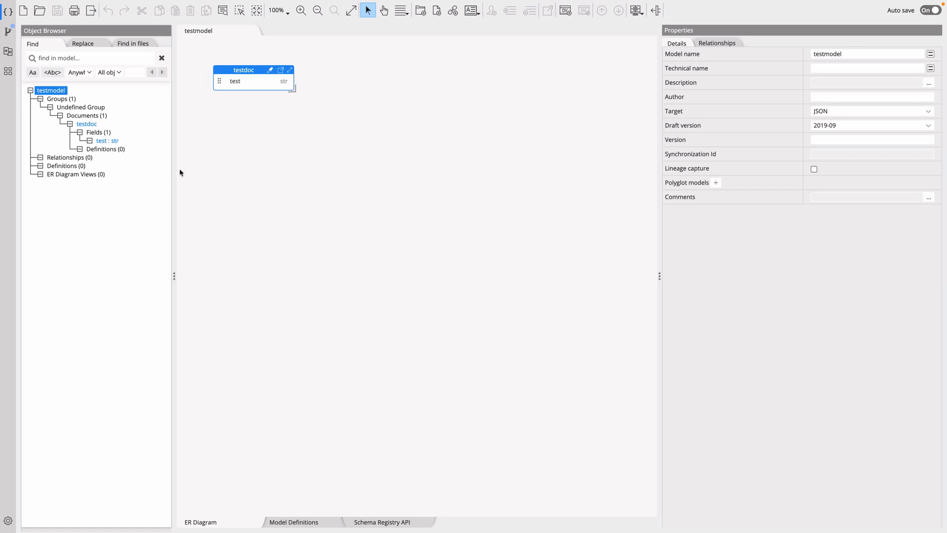
- Review testdoc's Subject area and the test field's GDPR classification choices once more, and select the testmodel root
left_click(240, 67)
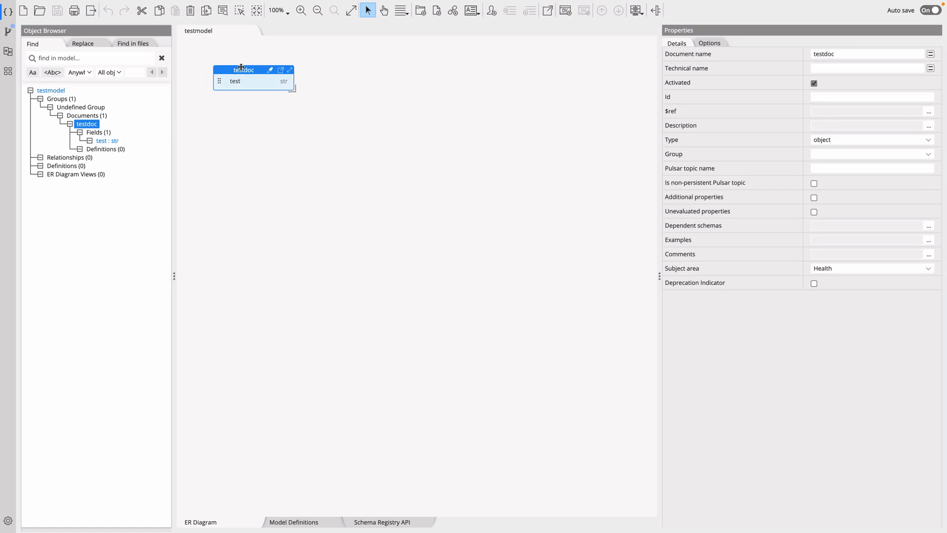
left_click(824, 268)
left_click(706, 325)
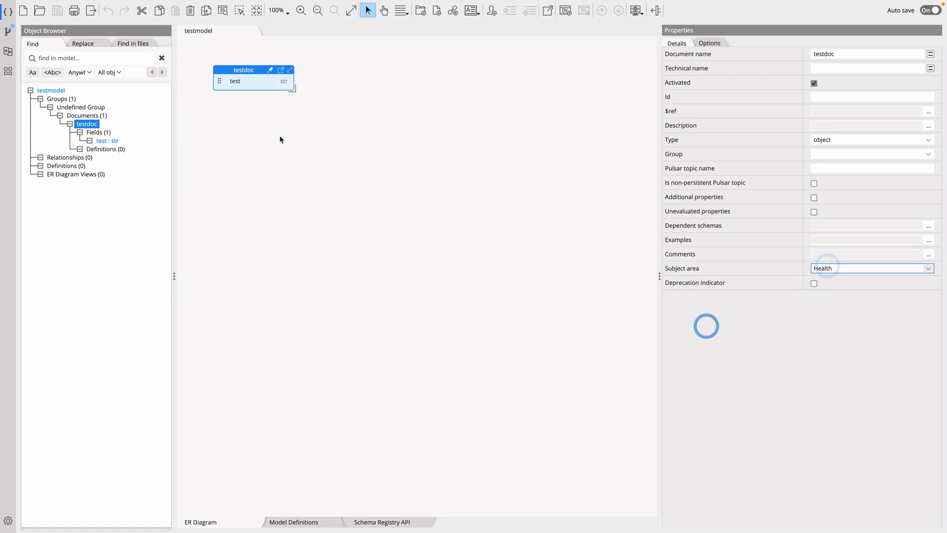
left_click(251, 85)
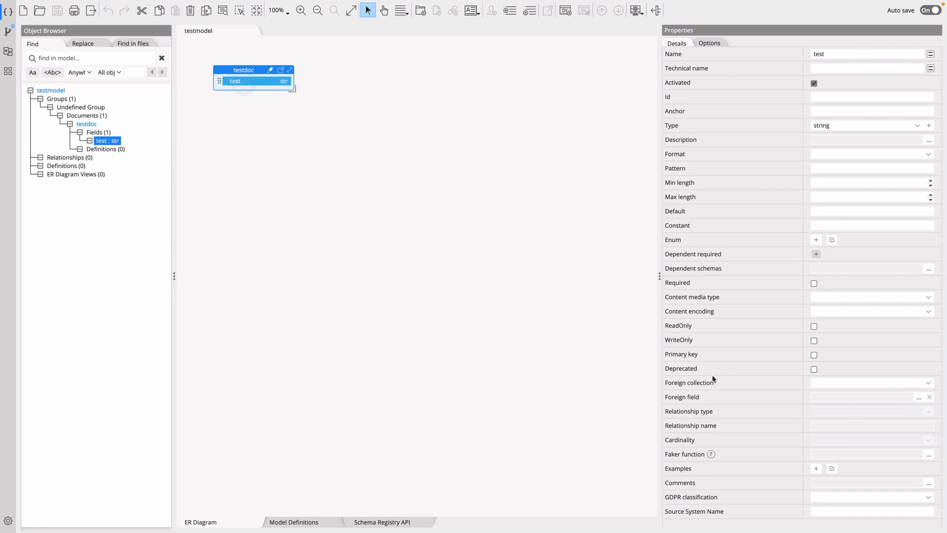
left_click(844, 498)
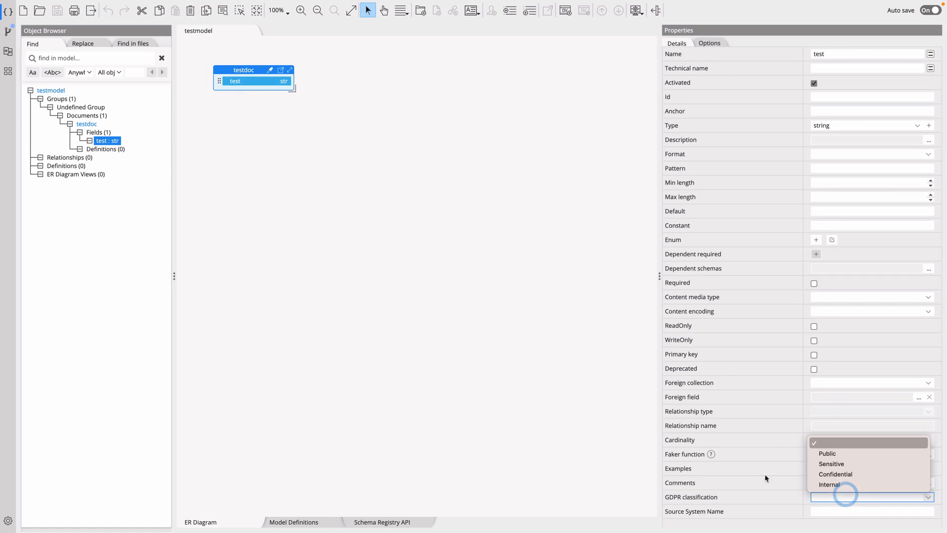
left_click(426, 360)
left_click(55, 91)
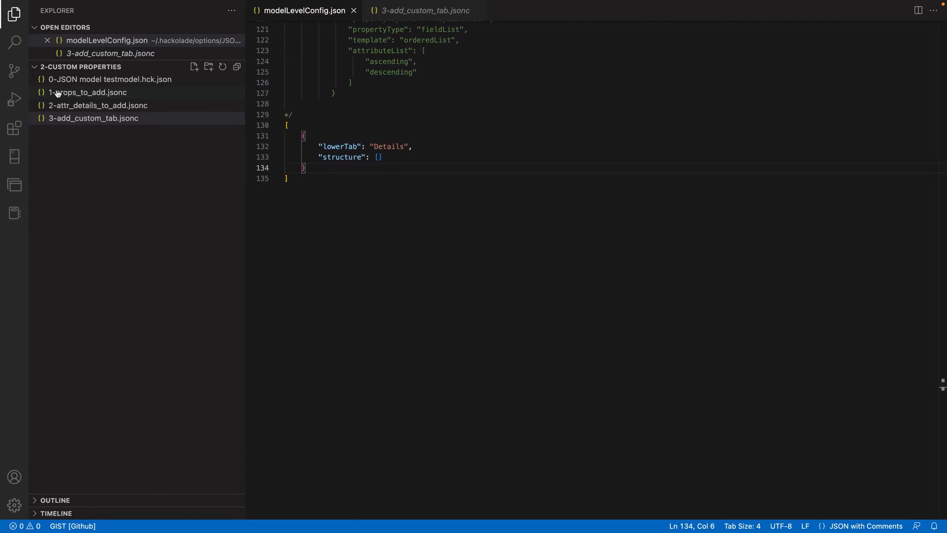
- In VS Code, check the folder path of modelLevelConfig.json through the file-opening dialog and cancel it
left_click(486, 293)
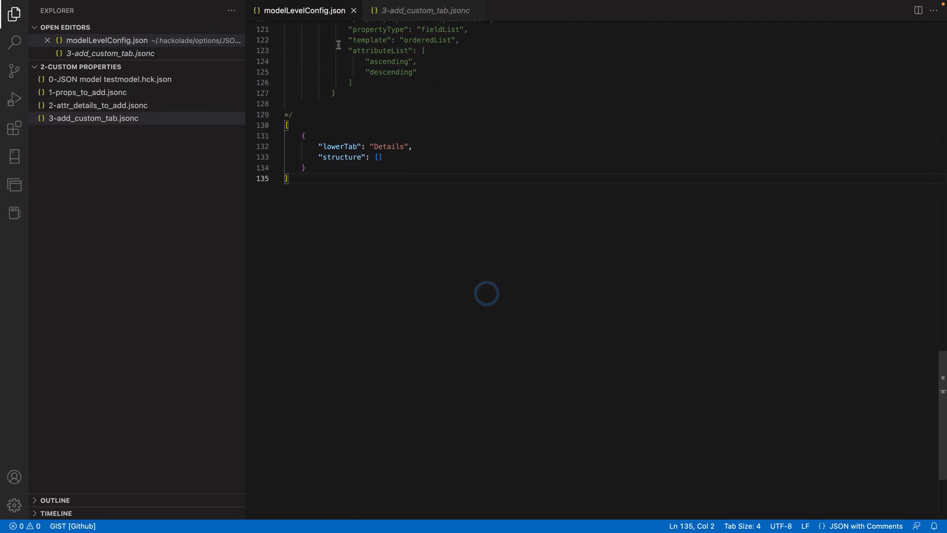
left_click(289, 14)
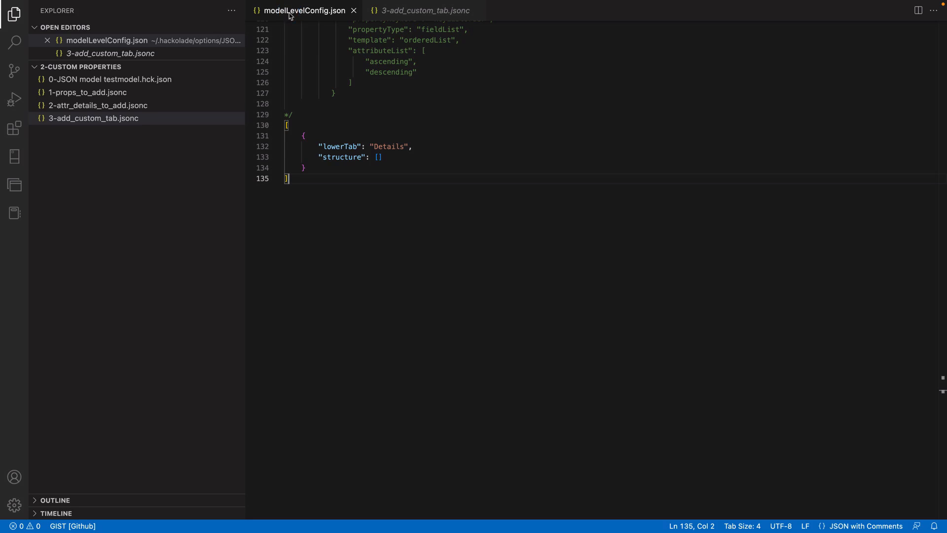
key("super+o")
left_click(452, 113)
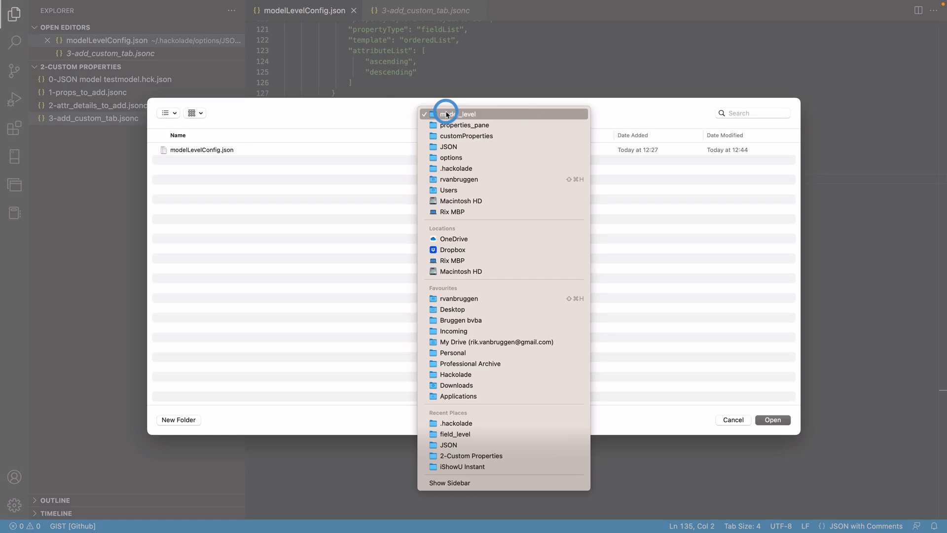
left_click(273, 119)
left_click(734, 420)
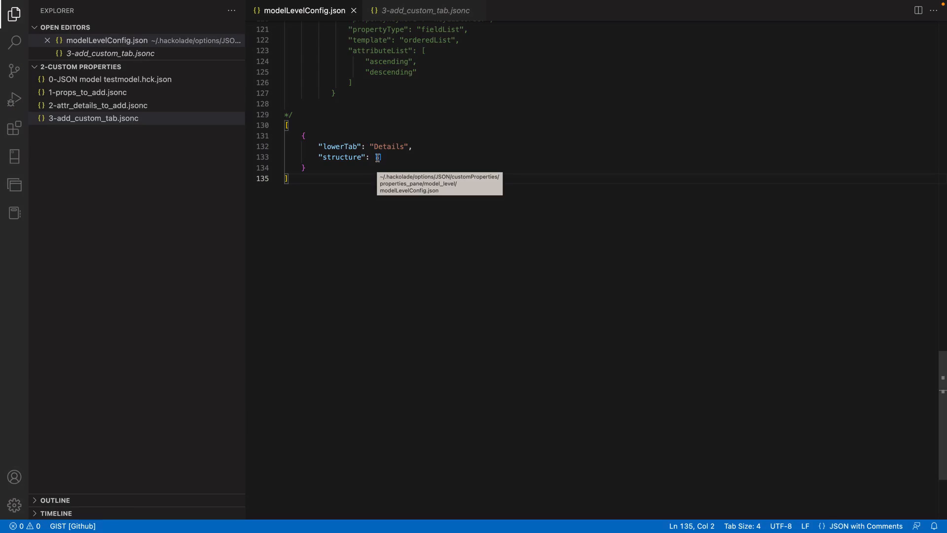
- Add a comma and a new line after the Details object at the end of modelLevelConfig.json
left_click(352, 167)
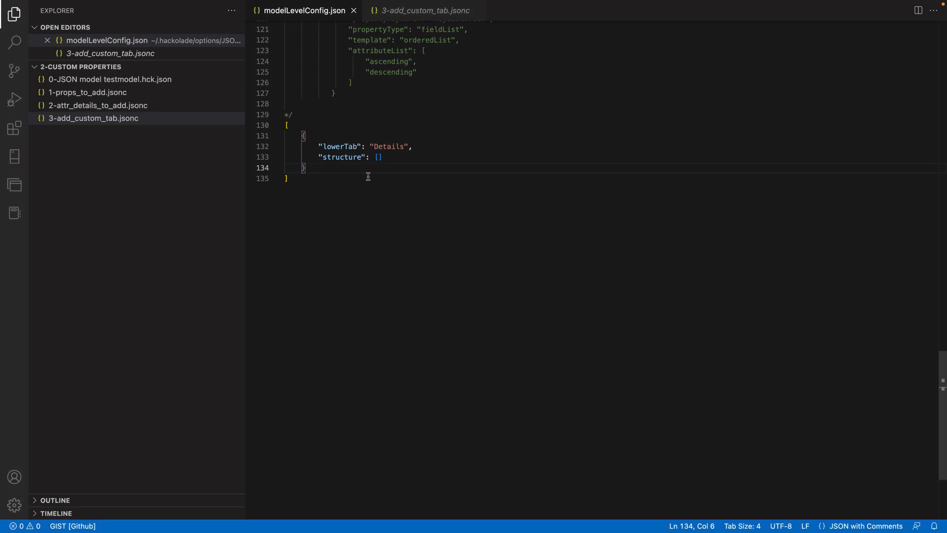
key("super+Up")
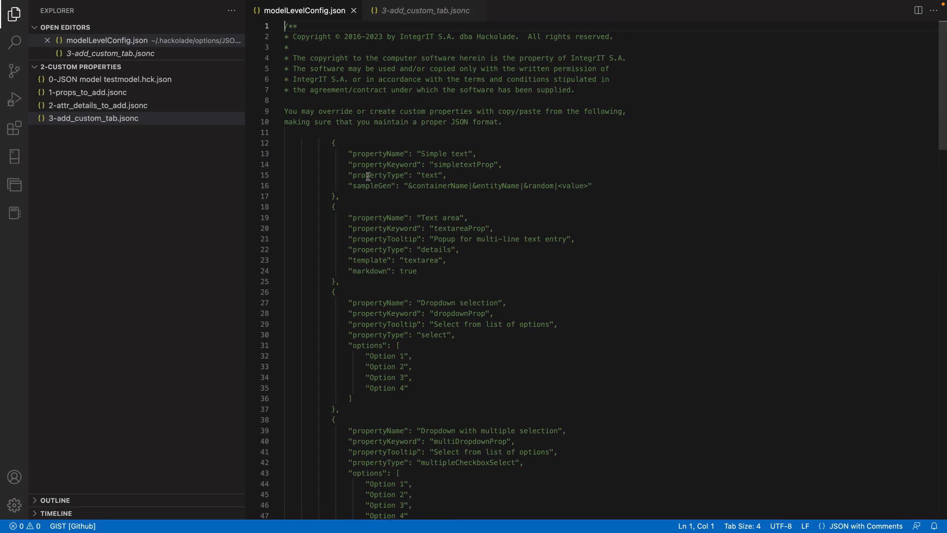
key("super+Down")
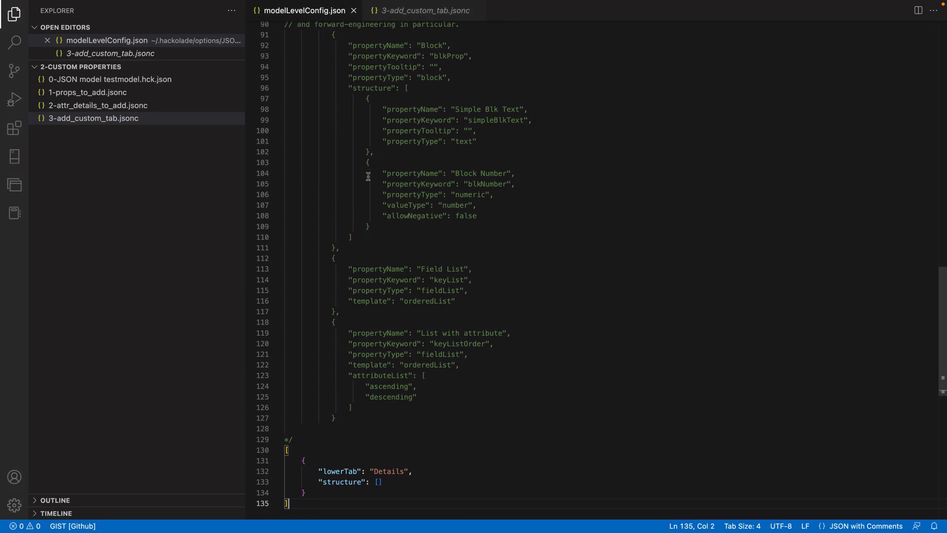
scroll(434, 355, "down", 10)
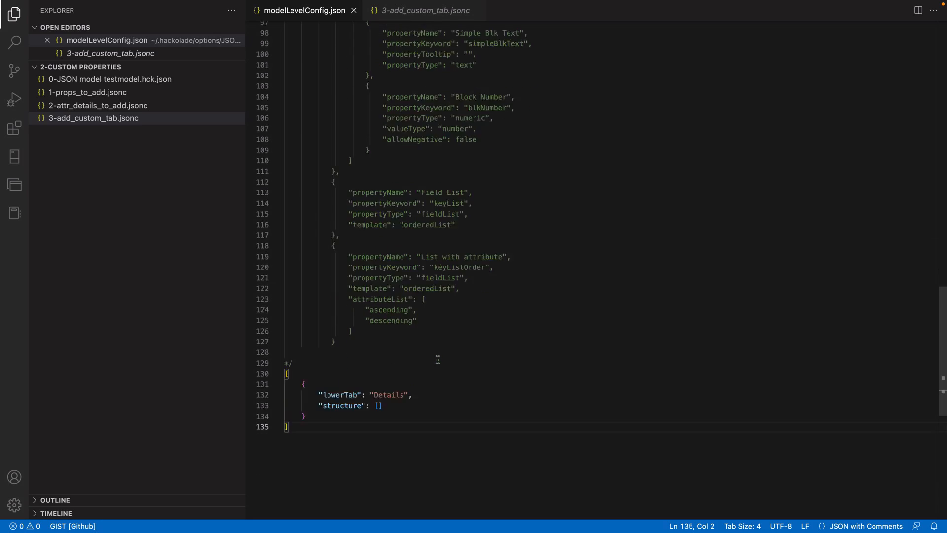
scroll(430, 355, "up", 4)
left_click(312, 213)
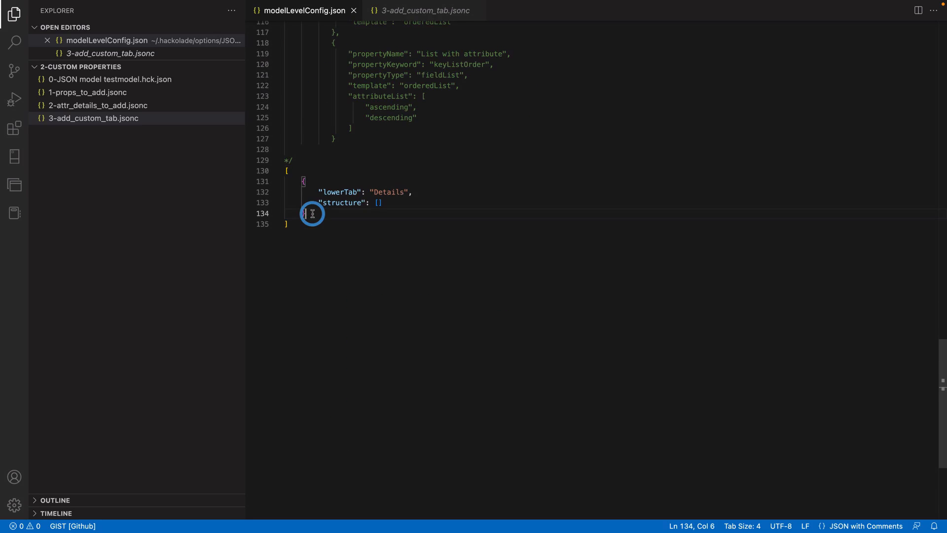
type(",")
key("Return")
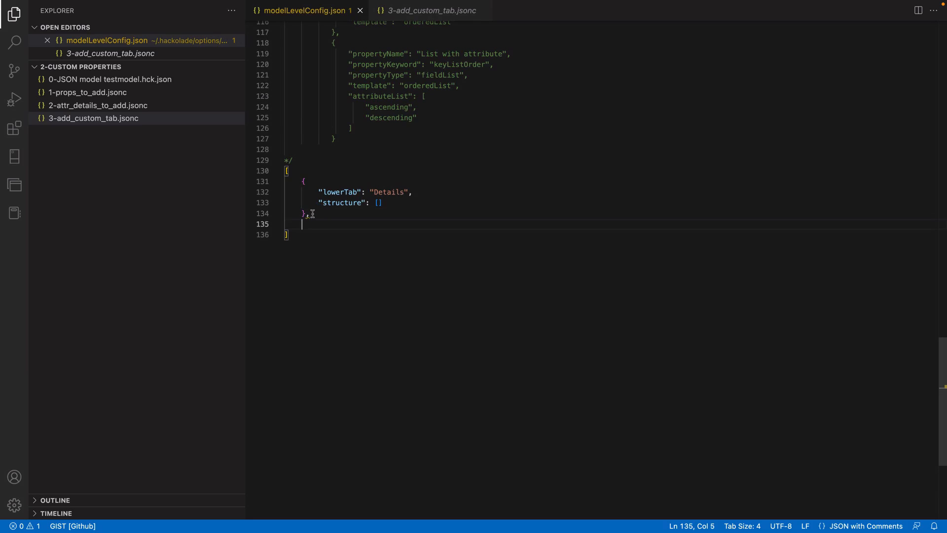
- Copy the entire contents of 3-add_custom_tab.jsonc, with its Relationships and Metadata tab definitions
left_click(429, 10)
key("ctrl+a")
left_click(434, 239)
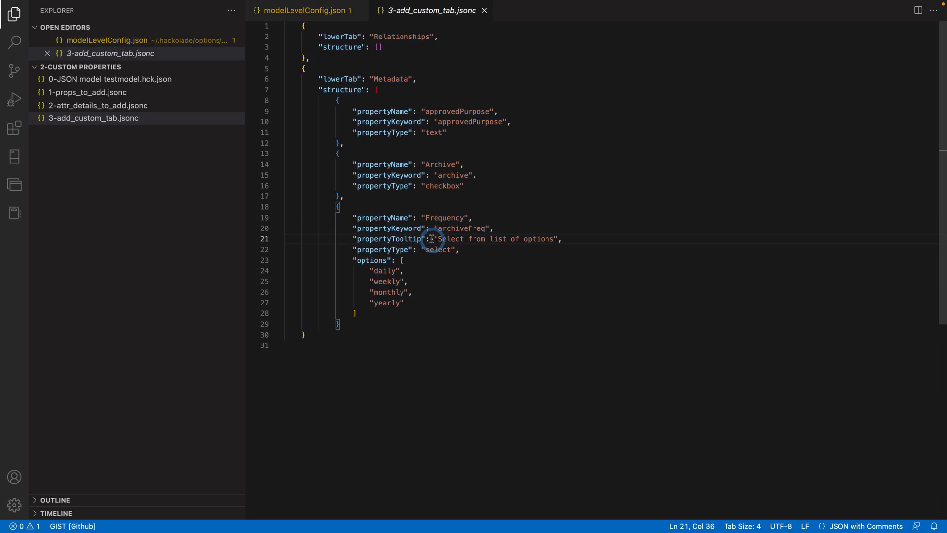
key("ctrl+a")
key("super+c")
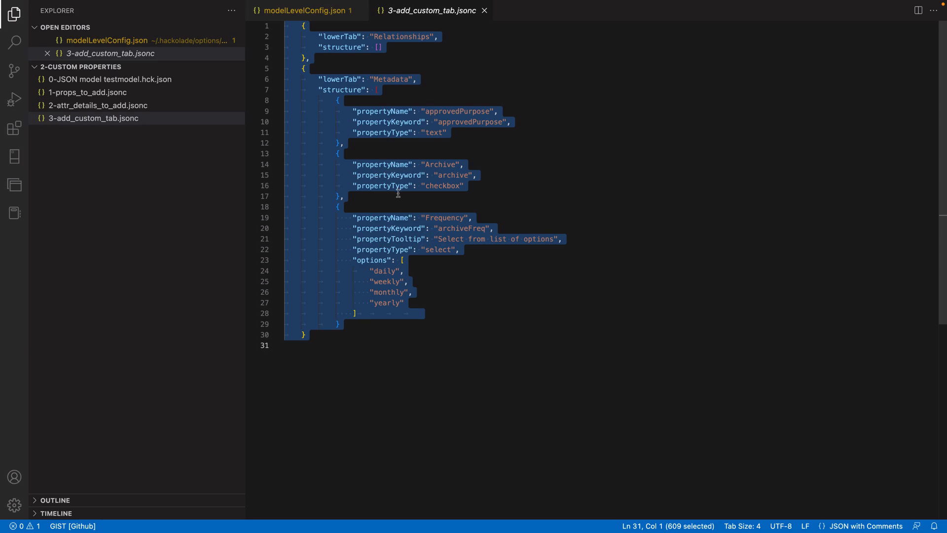
- Examine the Metadata tab definition and the names of its approvedPurpose, Archive and Frequency properties in 3-add_custom_tab.jsonc
double_click(386, 79)
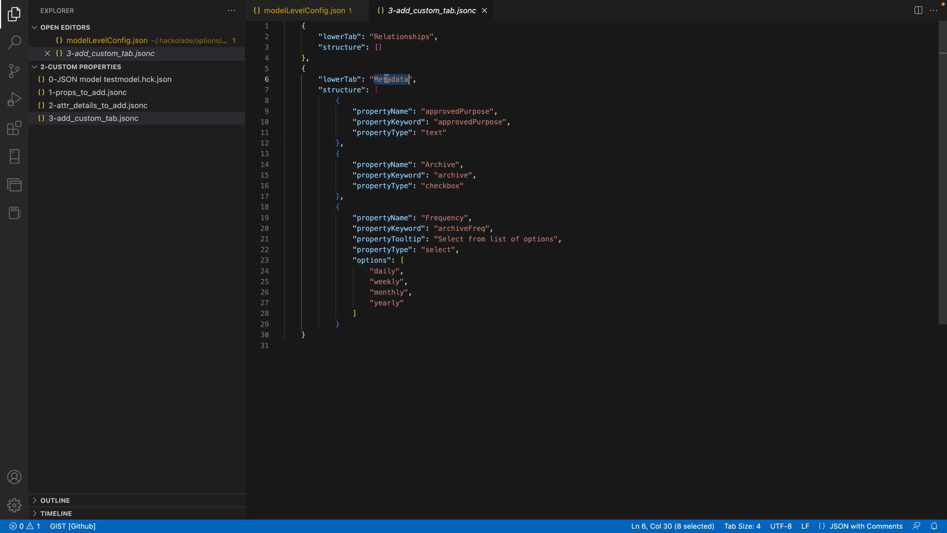
double_click(459, 109)
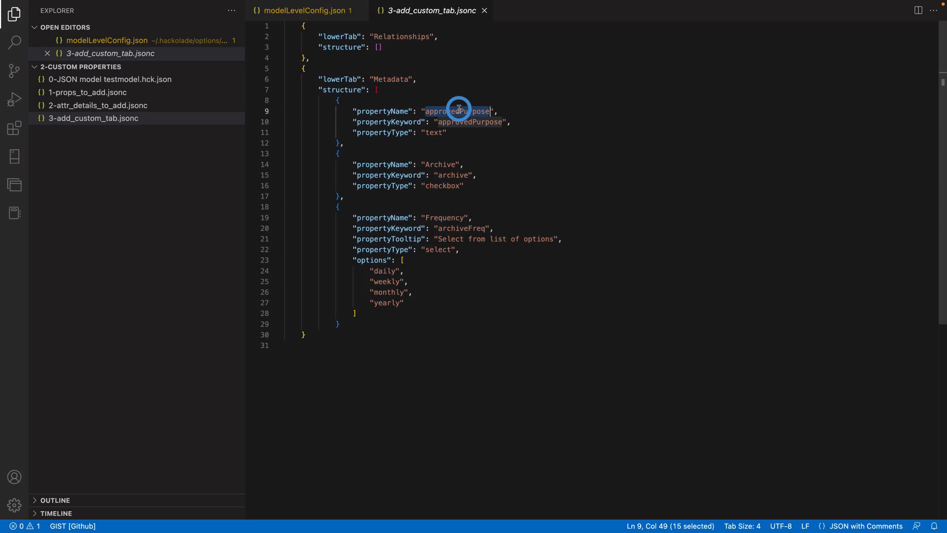
left_click(459, 109)
left_click(442, 165)
double_click(442, 164)
double_click(446, 217)
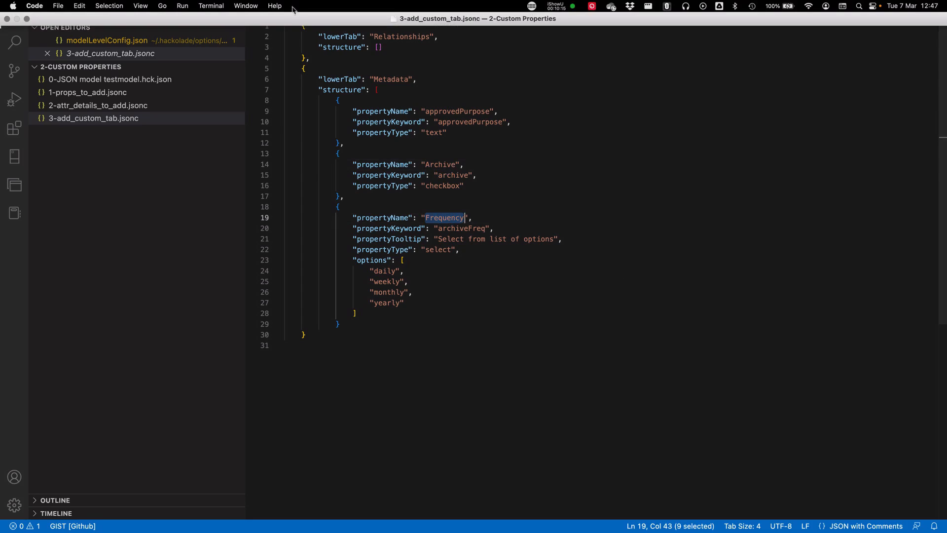
- Paste the copied Relationships and Metadata tab definitions after the Details object in modelLevelConfig.json and remove the trailing empty line
left_click(312, 15)
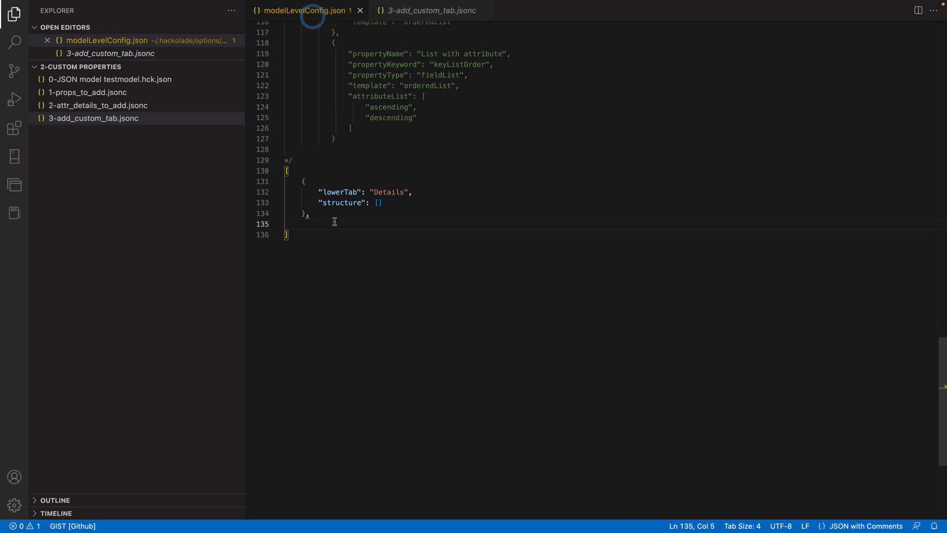
key("super+v")
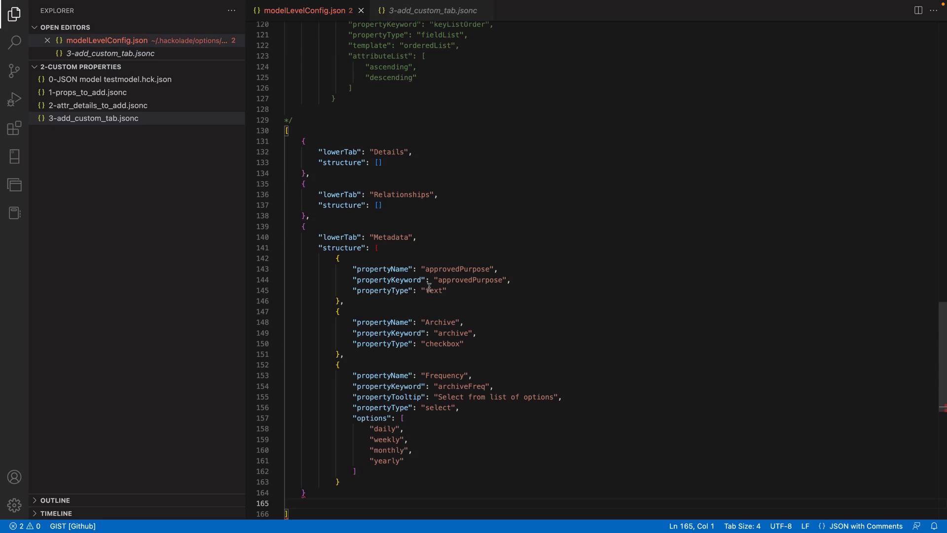
key("BackSpace")
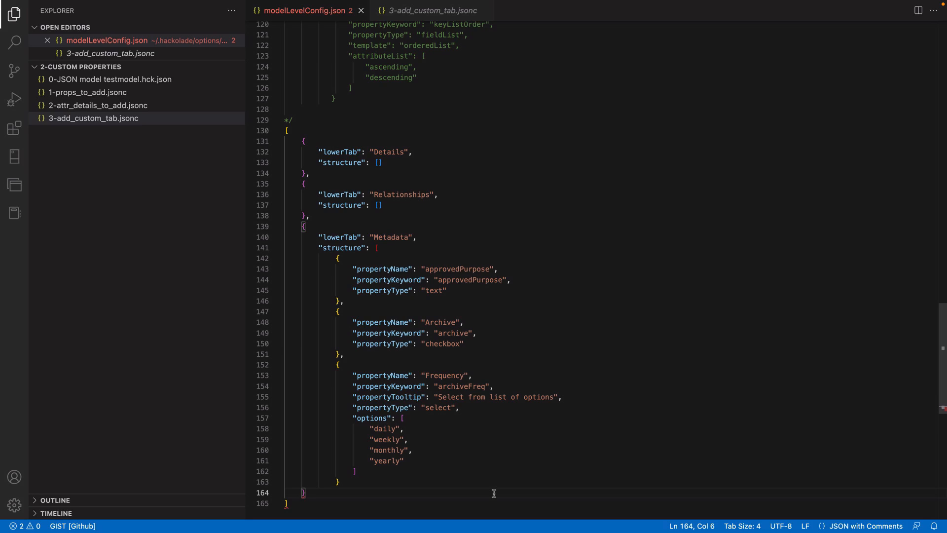
- Switch to Hackolade and check the properties of the testdoc document and its test string field
key("ctrl+Left")
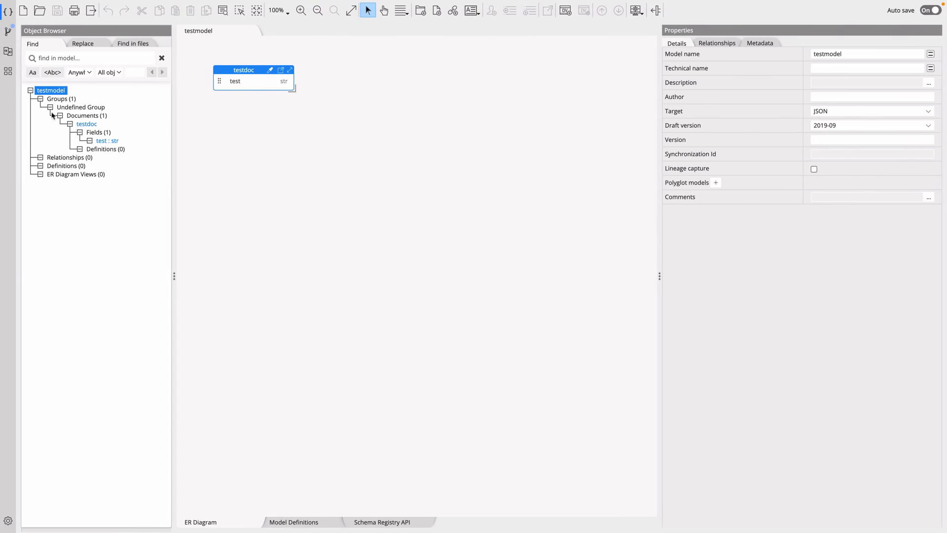
left_click(244, 70)
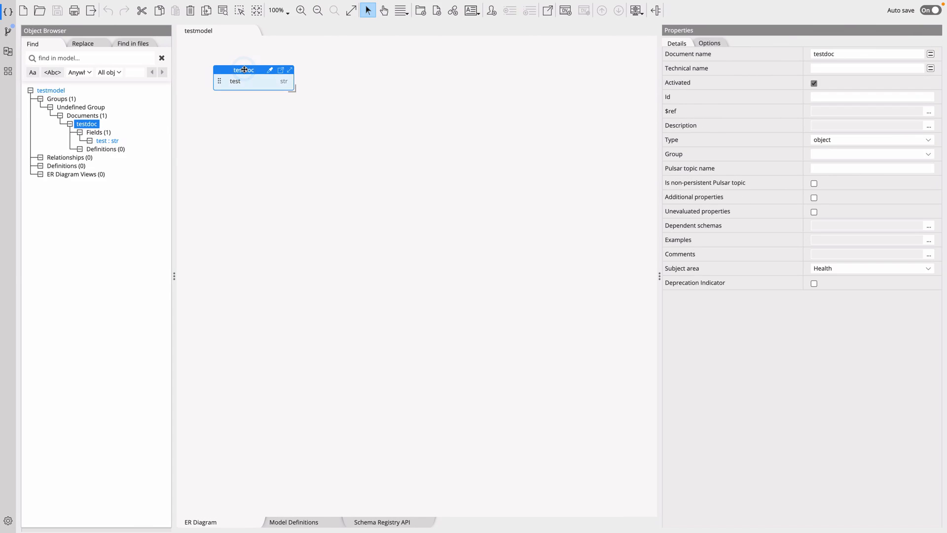
left_click(242, 82)
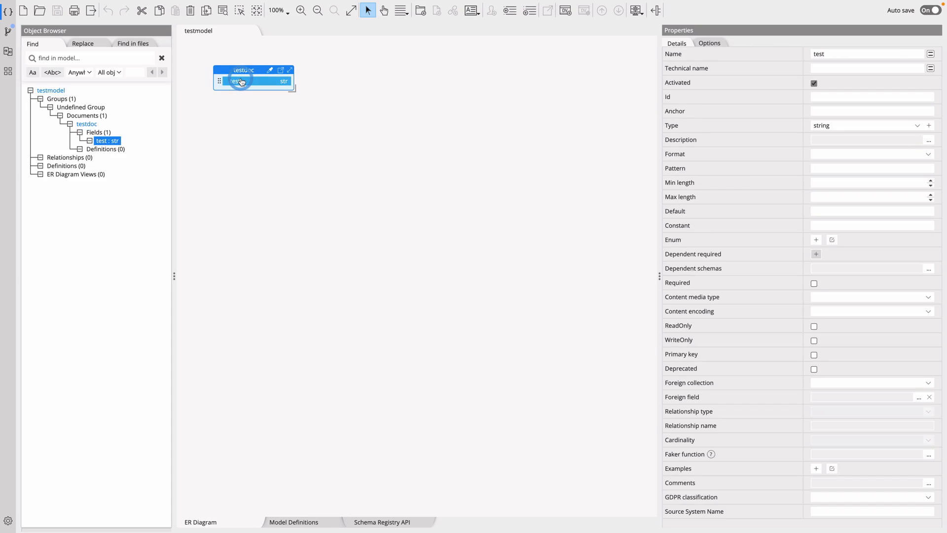
- Show the testmodel model's Metadata properties and try the approvedPurpose, Archive and Frequency controls without keeping any value
left_click(59, 90)
left_click(762, 43)
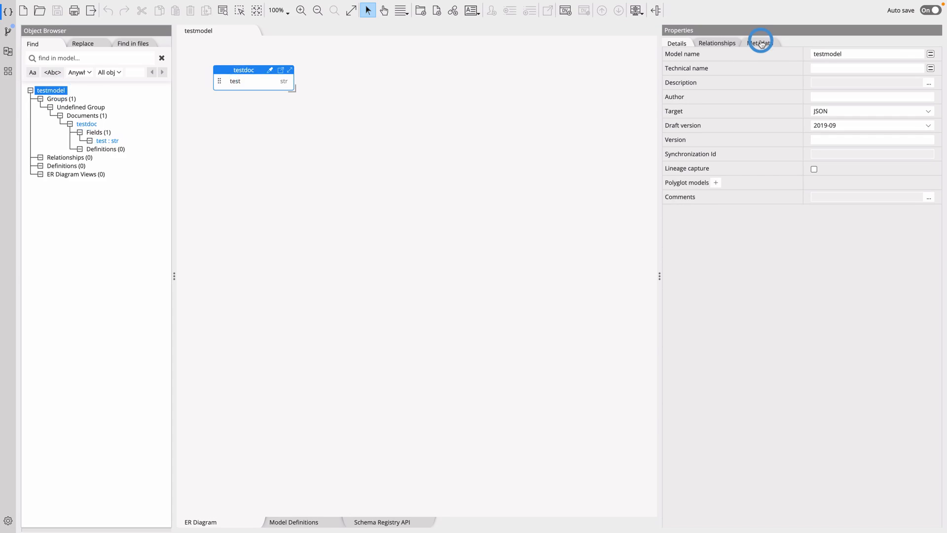
left_click(847, 52)
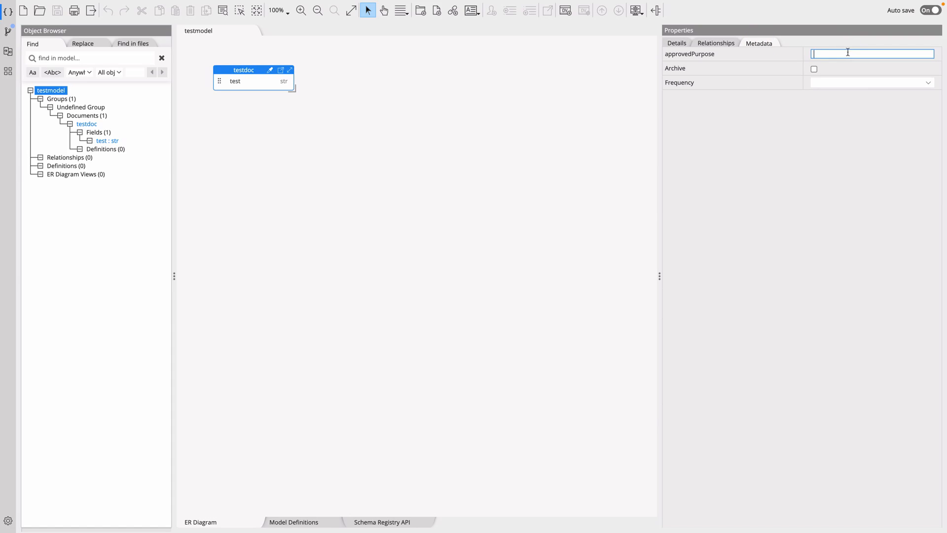
left_click(814, 69)
left_click(814, 69)
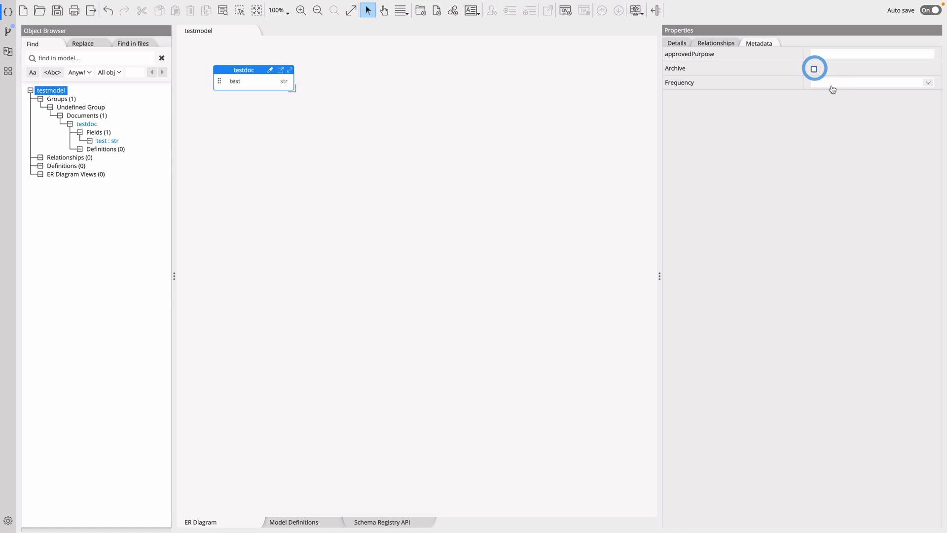
left_click(832, 84)
left_click(716, 155)
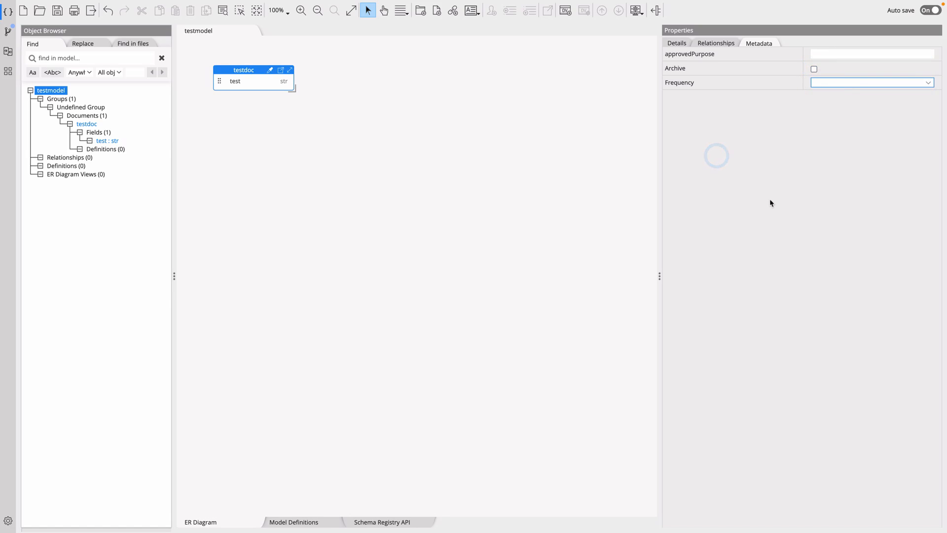